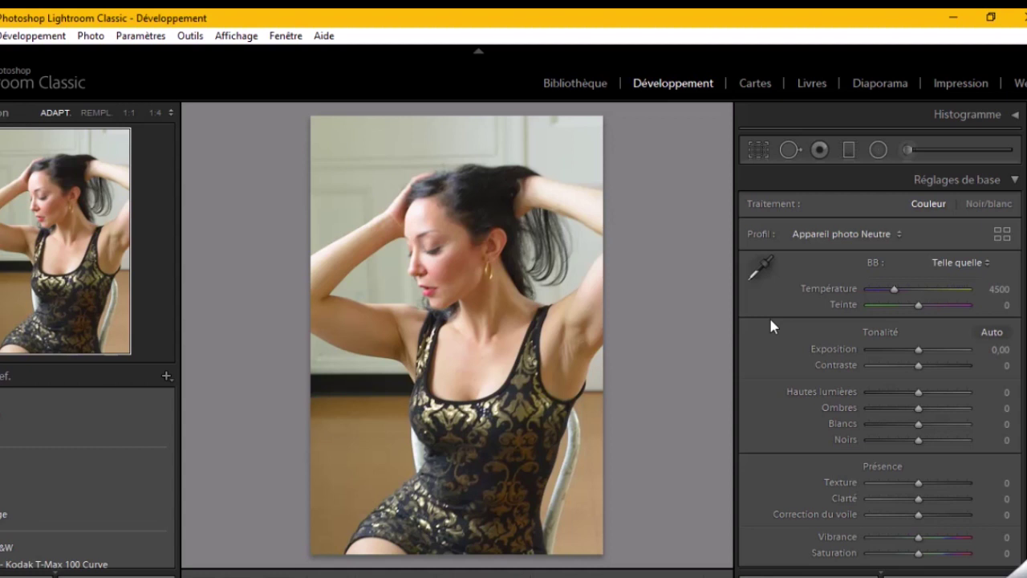
Briefly show and hide the photo info overlay, then bring the linear Tone Curve panel into view.
{"action": "key", "text": "i"}
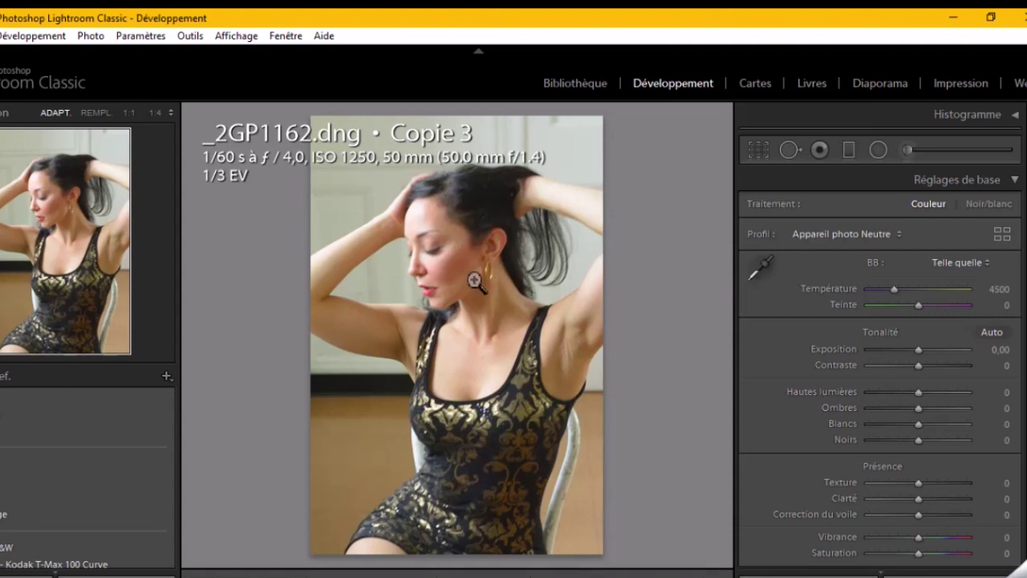
{"action": "key", "text": "i"}
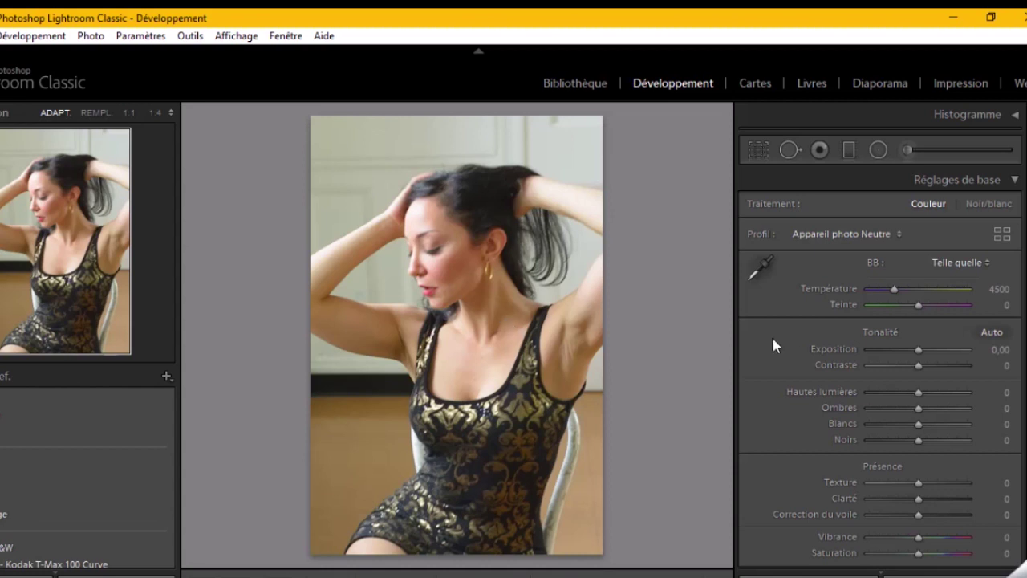
{"action": "scroll", "coordinate": [770, 334], "scroll_direction": "down", "scroll_amount": 5}
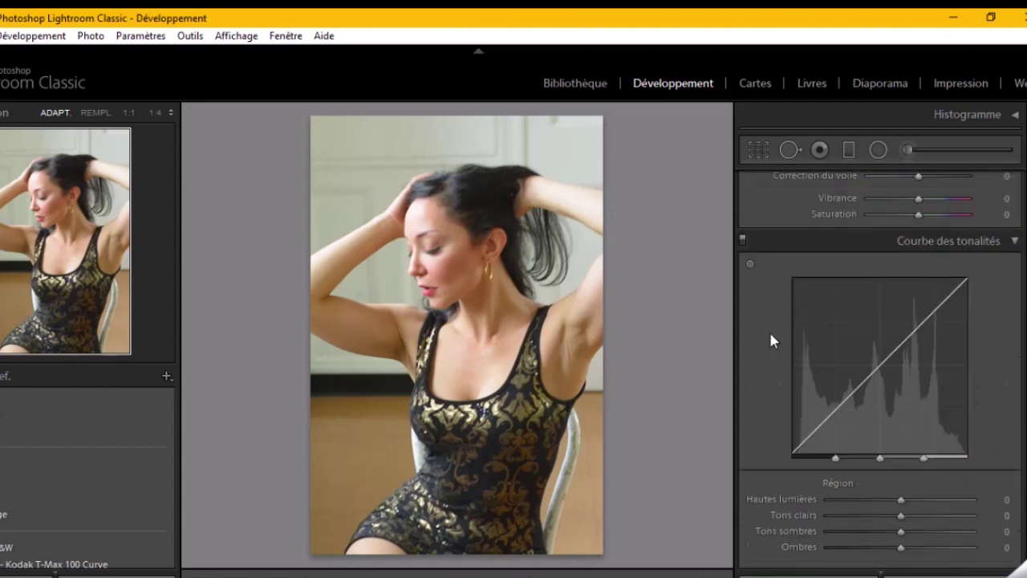
{"action": "scroll", "coordinate": [770, 337], "scroll_direction": "down", "scroll_amount": 3}
{"action": "scroll", "coordinate": [771, 337], "scroll_direction": "up", "scroll_amount": 5}
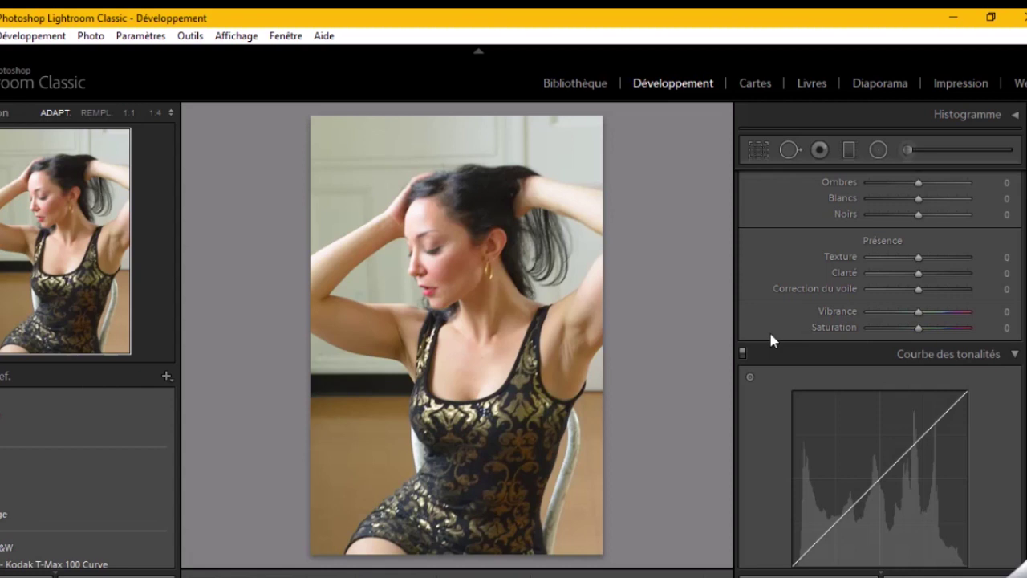
{"action": "scroll", "coordinate": [771, 341], "scroll_direction": "down", "scroll_amount": 2}
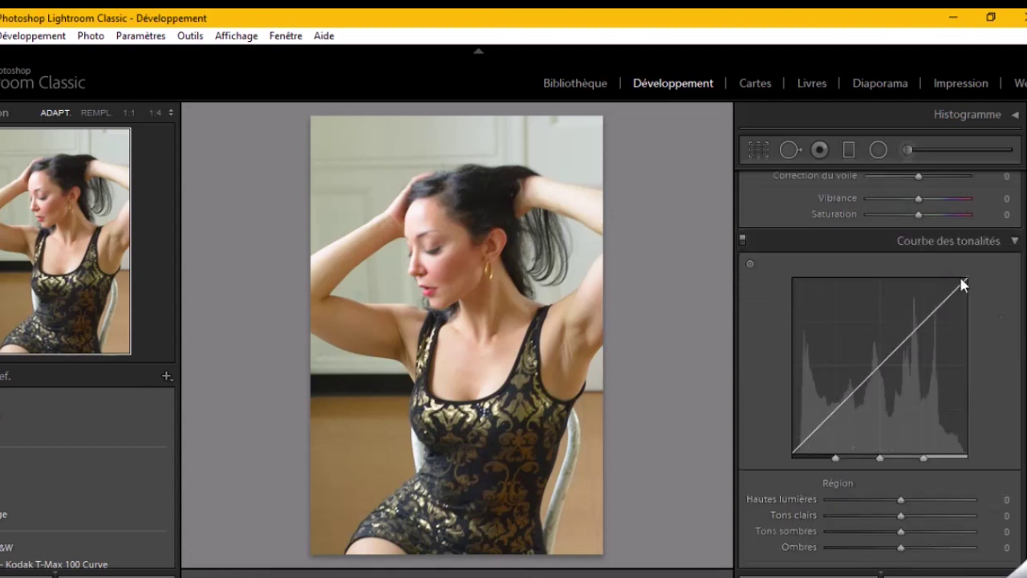
{"action": "scroll", "coordinate": [979, 269], "scroll_direction": "down", "scroll_amount": 2}
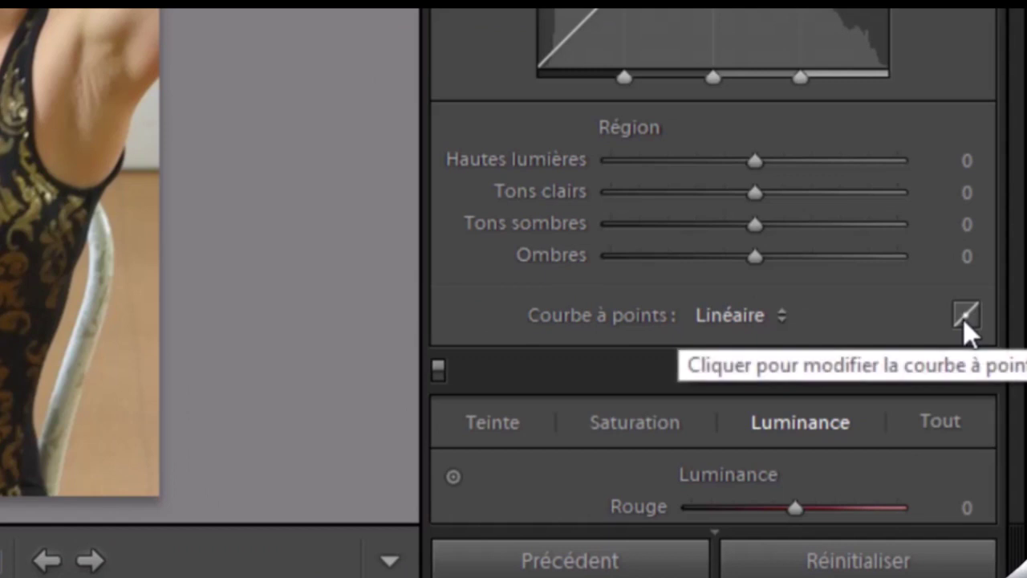
On the point curve, lift the black point to about 13.7%, deepen a shadow point and lower the white point.
{"action": "left_click", "coordinate": [963, 316]}
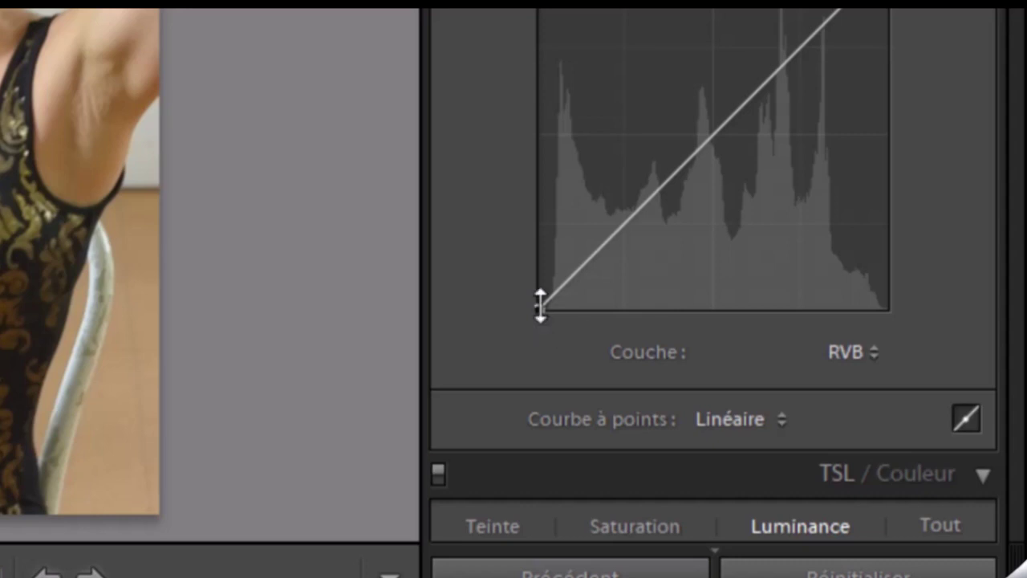
{"action": "left_click_drag", "start_coordinate": [541, 306], "coordinate": [538, 266]}
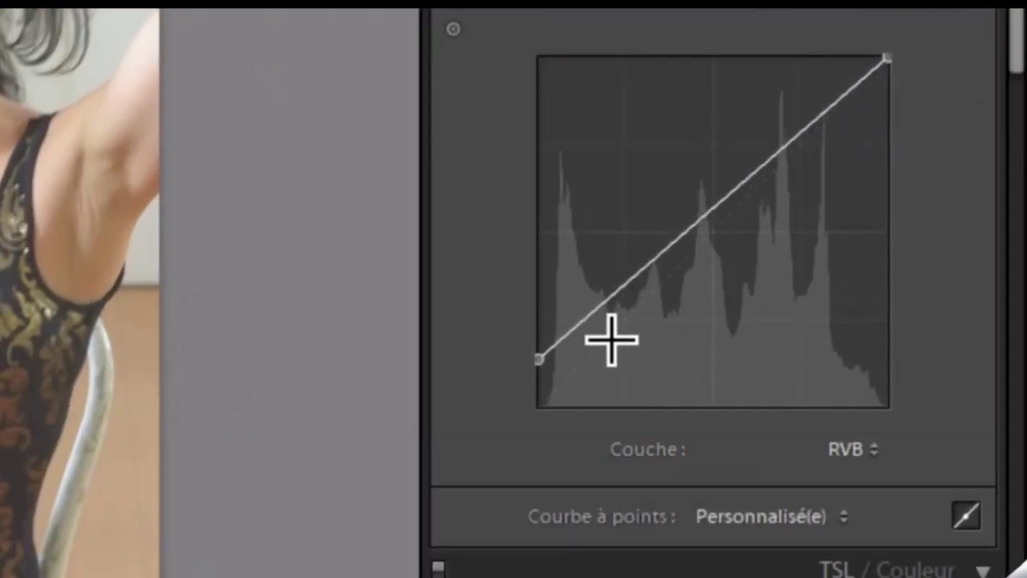
{"action": "left_click", "coordinate": [581, 324]}
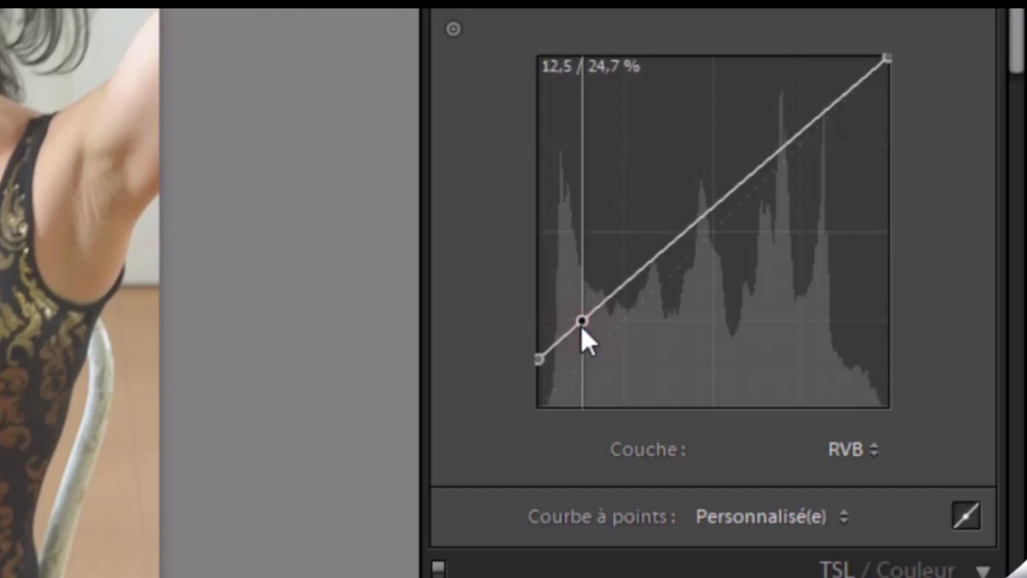
{"action": "left_click_drag", "start_coordinate": [581, 325], "coordinate": [582, 348]}
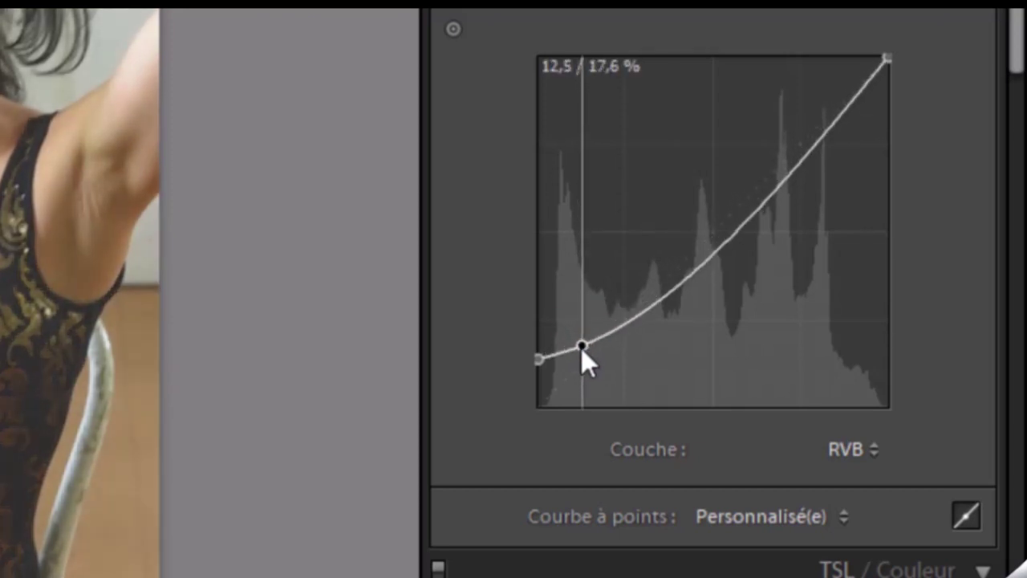
{"action": "left_click_drag", "start_coordinate": [581, 348], "coordinate": [581, 359]}
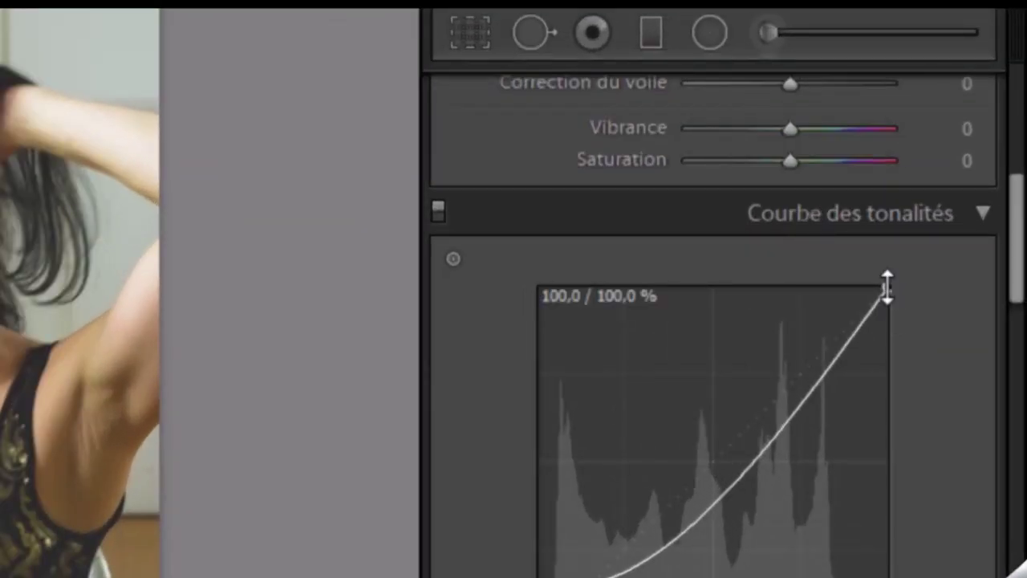
{"action": "left_click_drag", "start_coordinate": [887, 287], "coordinate": [894, 309]}
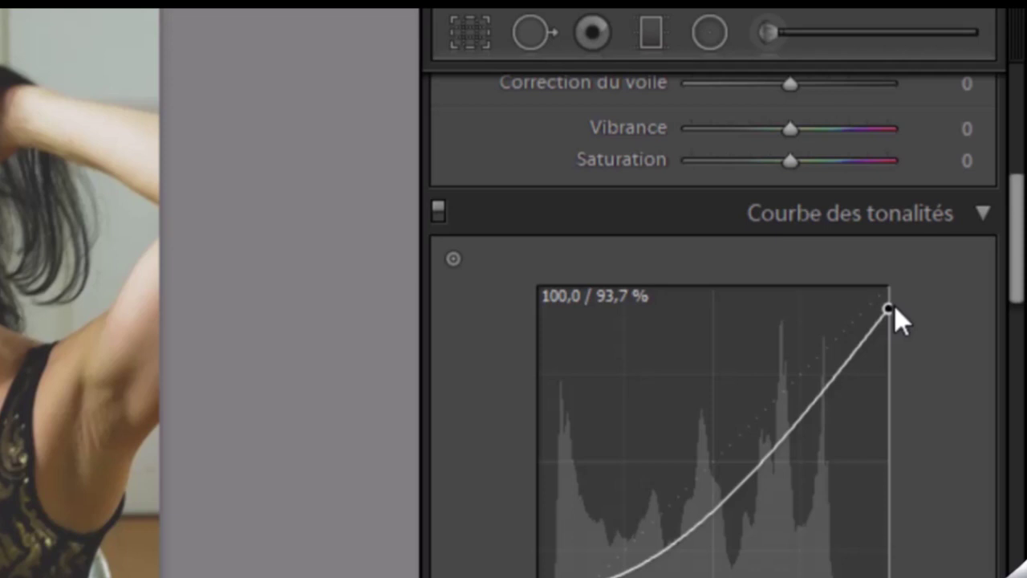
{"action": "left_click_drag", "start_coordinate": [891, 307], "coordinate": [889, 317]}
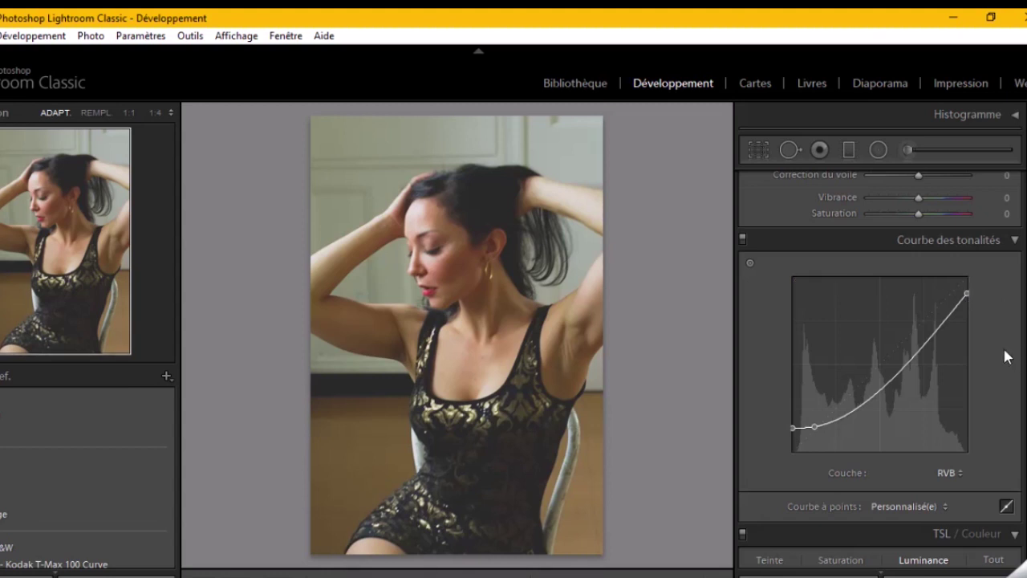
On the parametric curve, widen the split points and set Lights +23, Darks +38, midtone split 68.
{"action": "left_click", "coordinate": [1006, 506]}
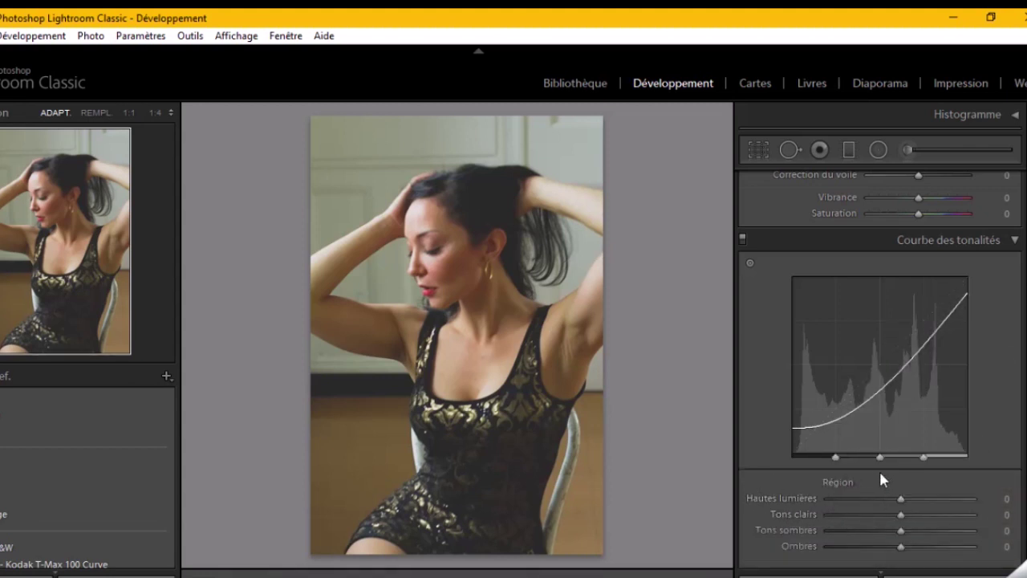
{"action": "left_click_drag", "start_coordinate": [835, 457], "coordinate": [809, 457]}
{"action": "left_click_drag", "start_coordinate": [923, 457], "coordinate": [949, 457]}
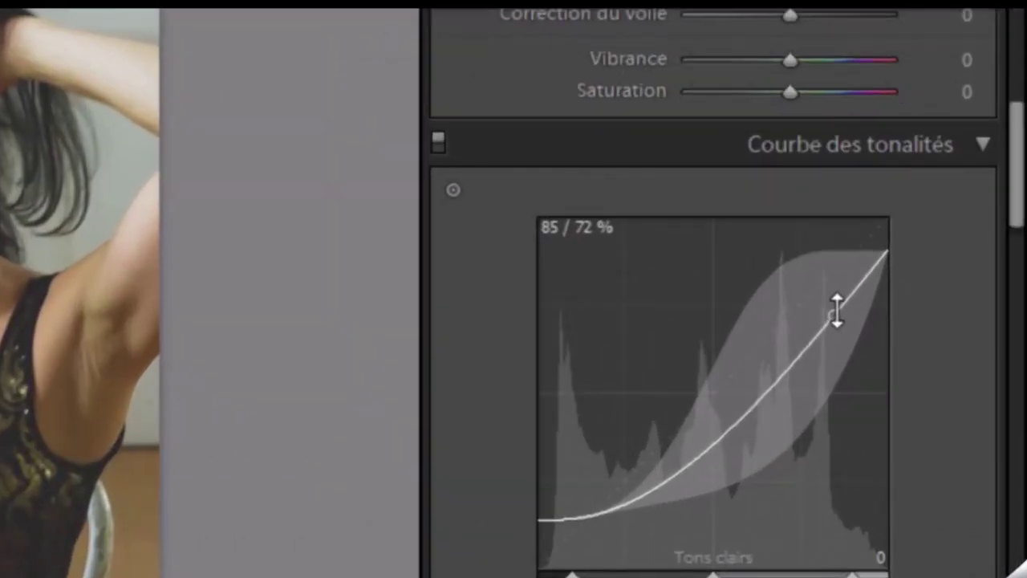
{"action": "left_click", "coordinate": [941, 323]}
{"action": "left_click_drag", "start_coordinate": [837, 312], "coordinate": [834, 290]}
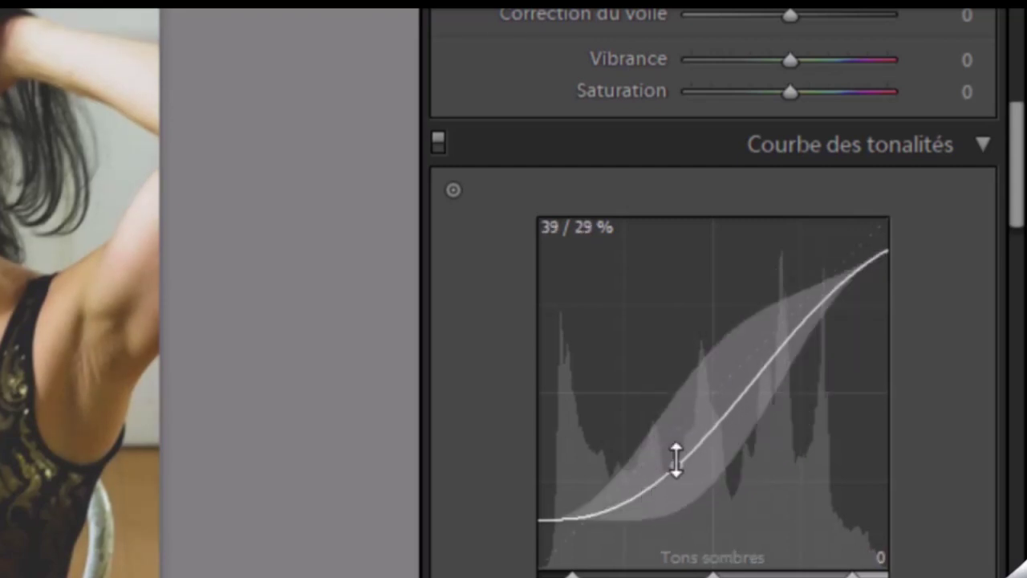
{"action": "left_click_drag", "start_coordinate": [676, 459], "coordinate": [676, 444]}
{"action": "scroll", "coordinate": [698, 521], "scroll_direction": "down", "scroll_amount": 3}
{"action": "scroll", "coordinate": [712, 321], "scroll_direction": "down", "scroll_amount": 4}
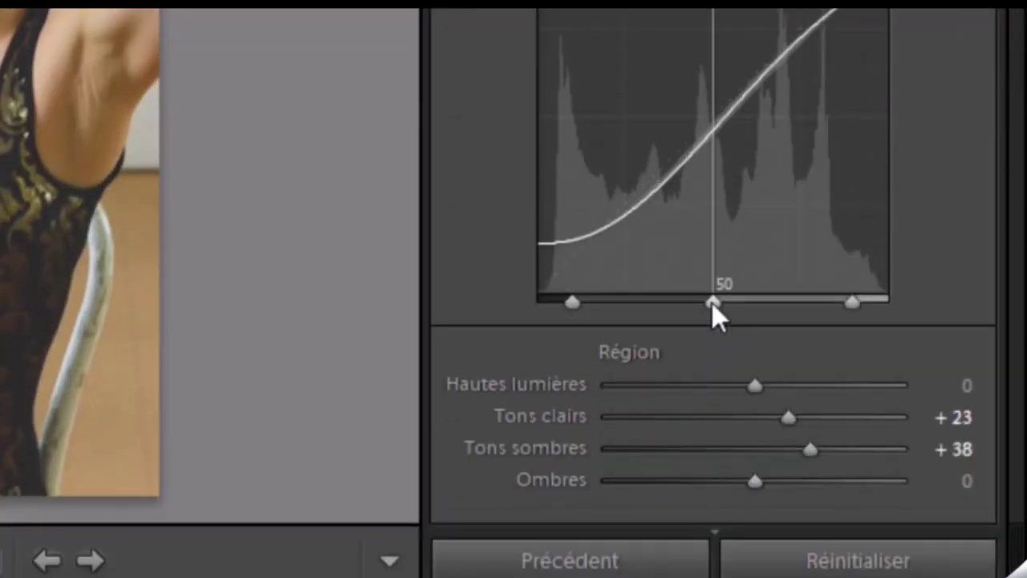
{"action": "left_click_drag", "start_coordinate": [712, 303], "coordinate": [777, 302]}
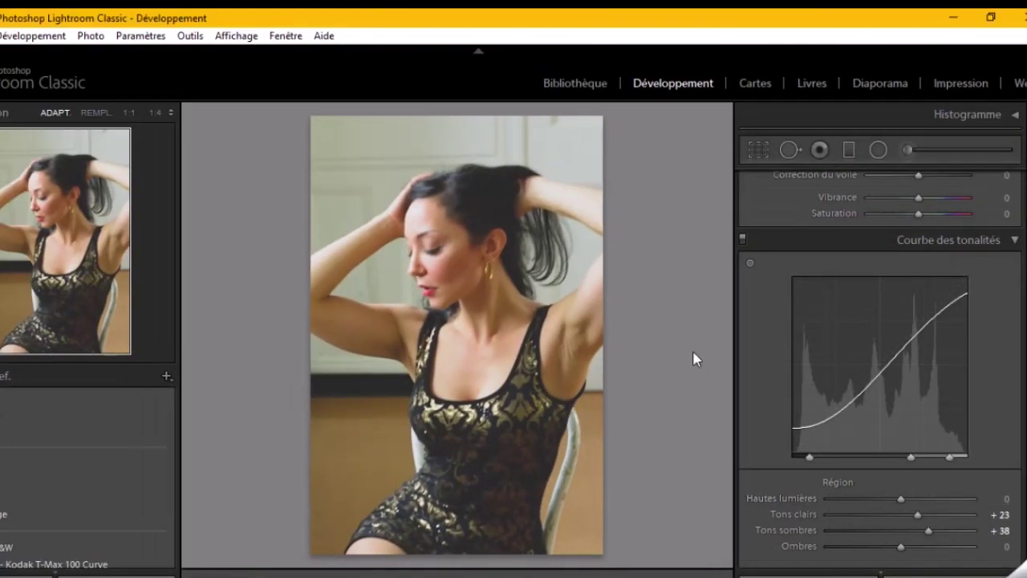
{"action": "scroll", "coordinate": [762, 349], "scroll_direction": "up", "scroll_amount": 3}
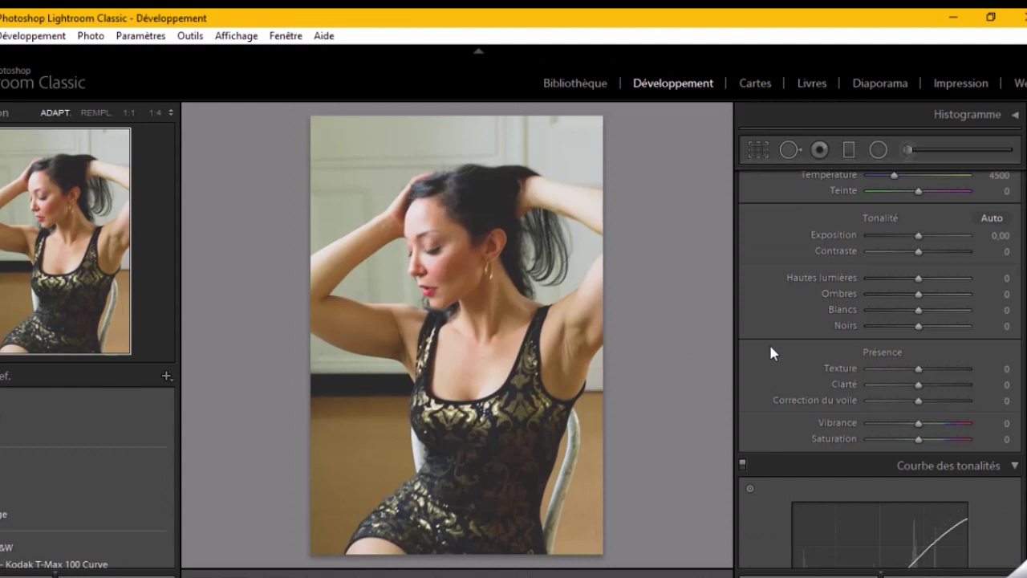
Set the basic exposure to −0,70 and contrast to −20.
{"action": "scroll", "coordinate": [807, 311], "scroll_direction": "up", "scroll_amount": 2}
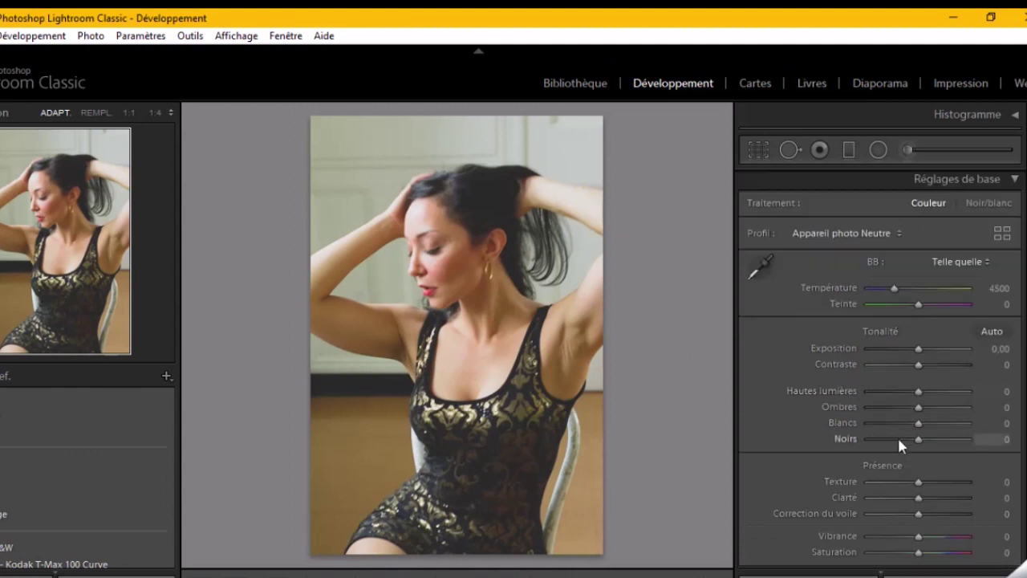
{"action": "left_click", "coordinate": [918, 351]}
{"action": "type", "text": "-0,5"}
{"action": "key", "text": "Return"}
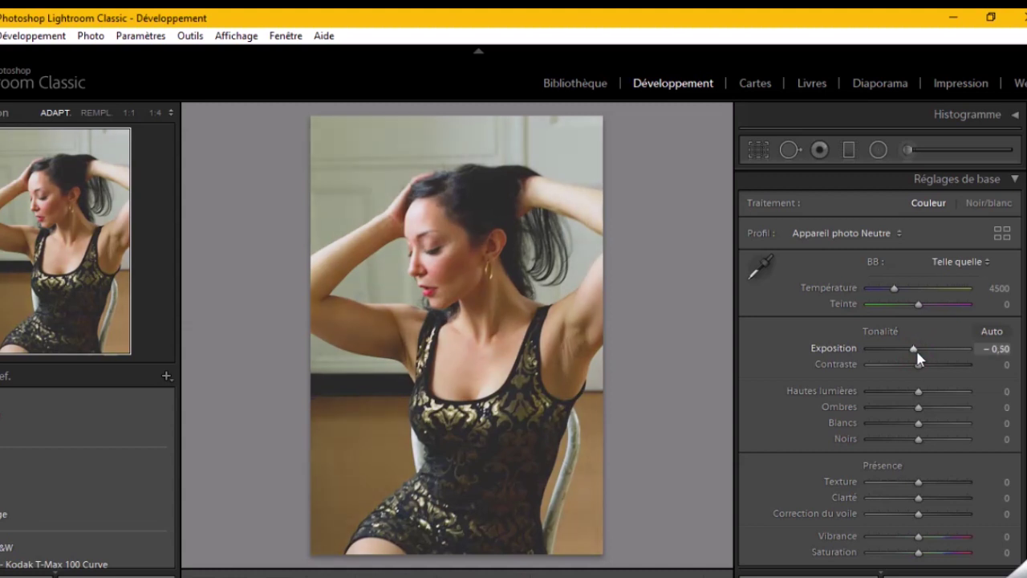
{"action": "key", "text": "Down"}
{"action": "key", "text": "Down"}
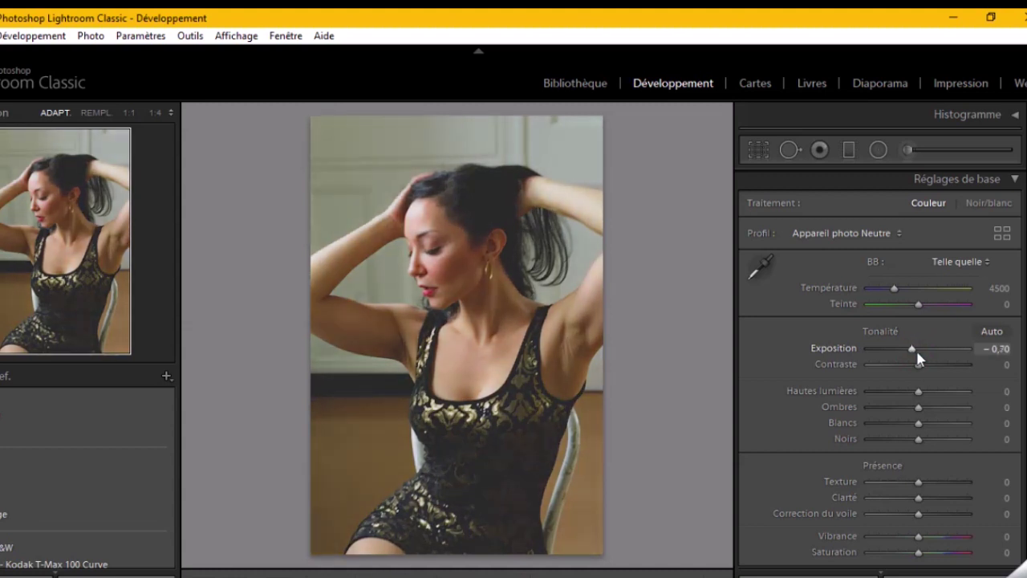
{"action": "key", "text": "Return"}
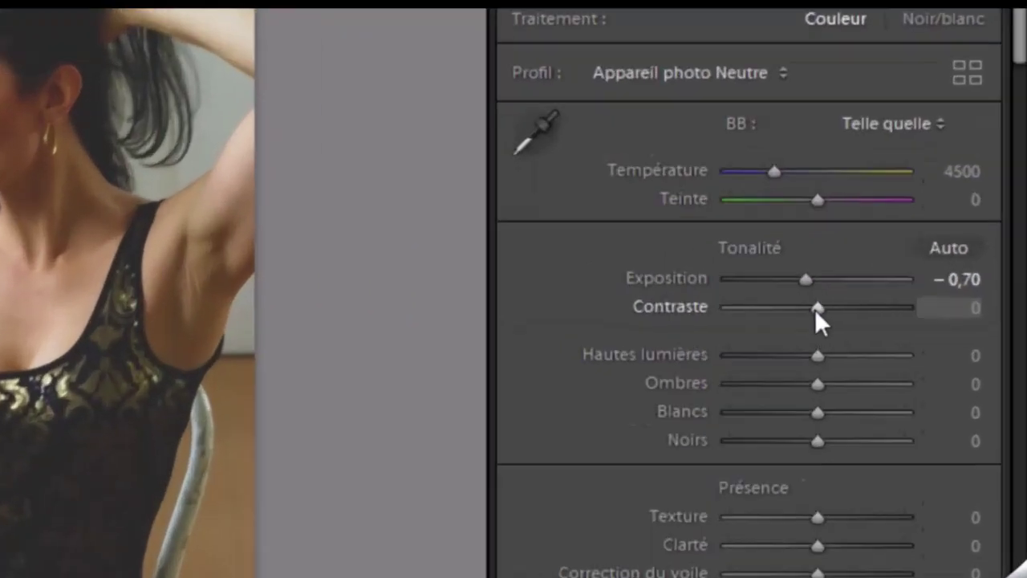
{"action": "key", "text": "Down"}
{"action": "key", "text": "Down"}
{"action": "key", "text": "Down"}
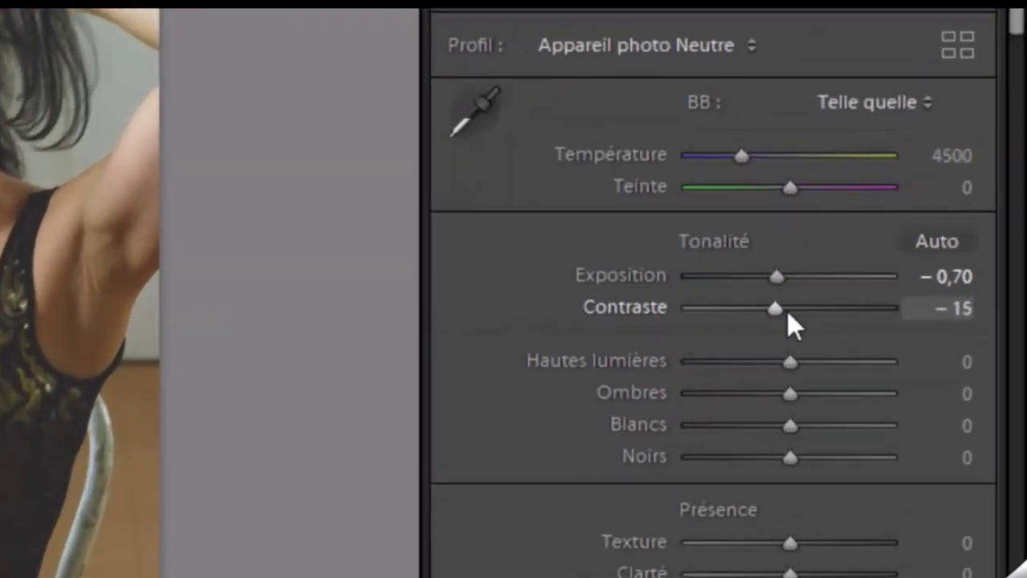
{"action": "key", "text": "Down"}
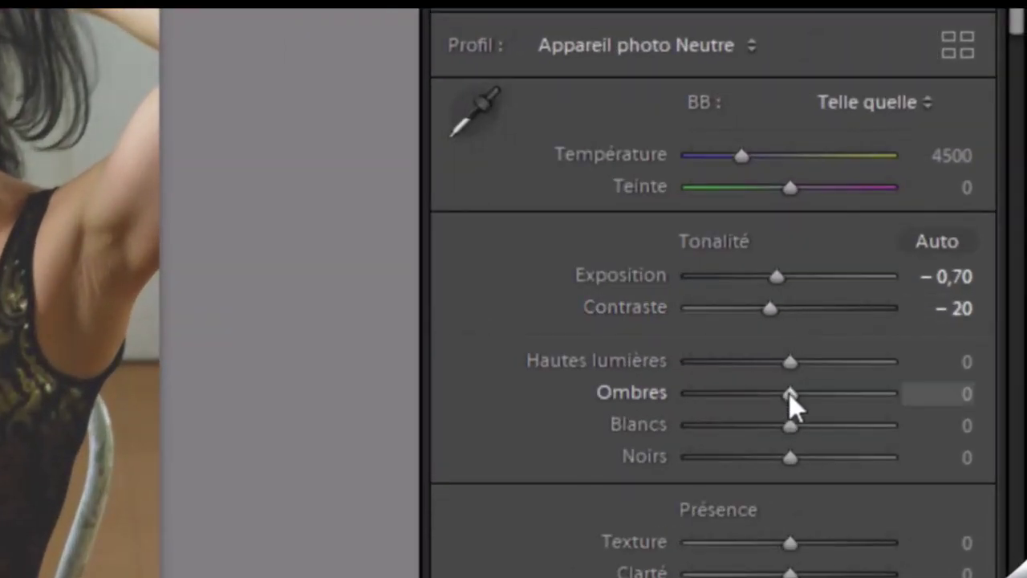
Set shadows +45, blacks −30, whites +22 and highlights −25.
{"action": "key", "text": "Up"}
{"action": "key", "text": "Up"}
{"action": "key", "text": "Up"}
{"action": "key", "text": "Up"}
{"action": "key", "text": "Up"}
{"action": "key", "text": "Up"}
{"action": "key", "text": "Up"}
{"action": "key", "text": "Up"}
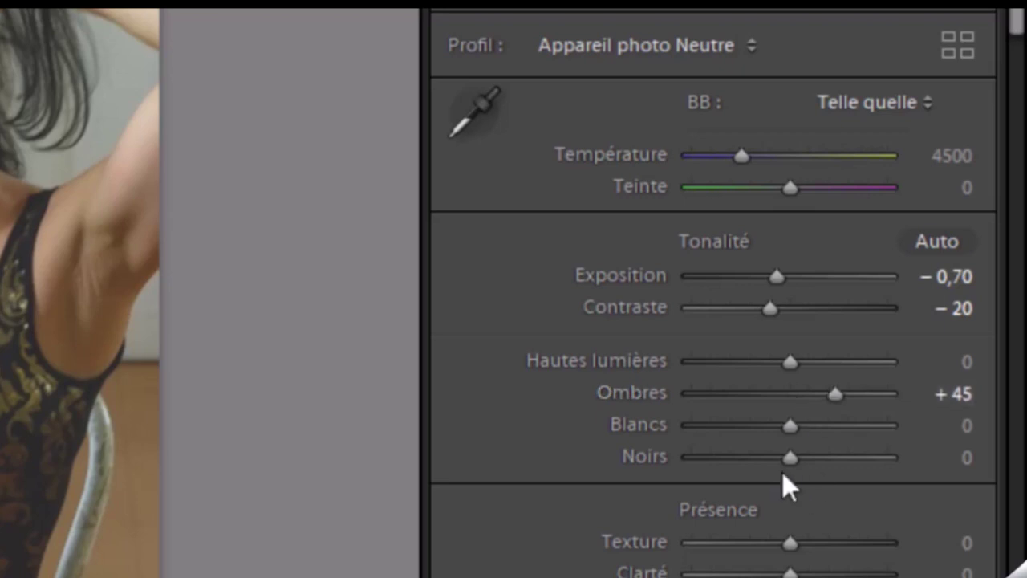
{"action": "key", "text": "Down"}
{"action": "key", "text": "Down"}
{"action": "key", "text": "Down"}
{"action": "key", "text": "Down"}
{"action": "key", "text": "Down"}
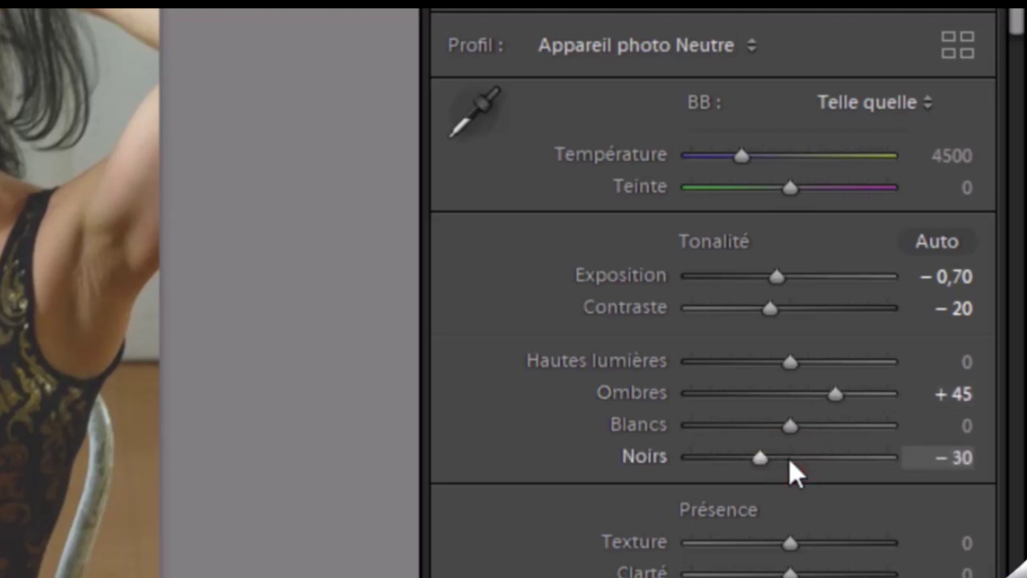
{"action": "left_click_drag", "start_coordinate": [790, 427], "coordinate": [792, 425]}
{"action": "key", "text": "Up"}
{"action": "key", "text": "Up"}
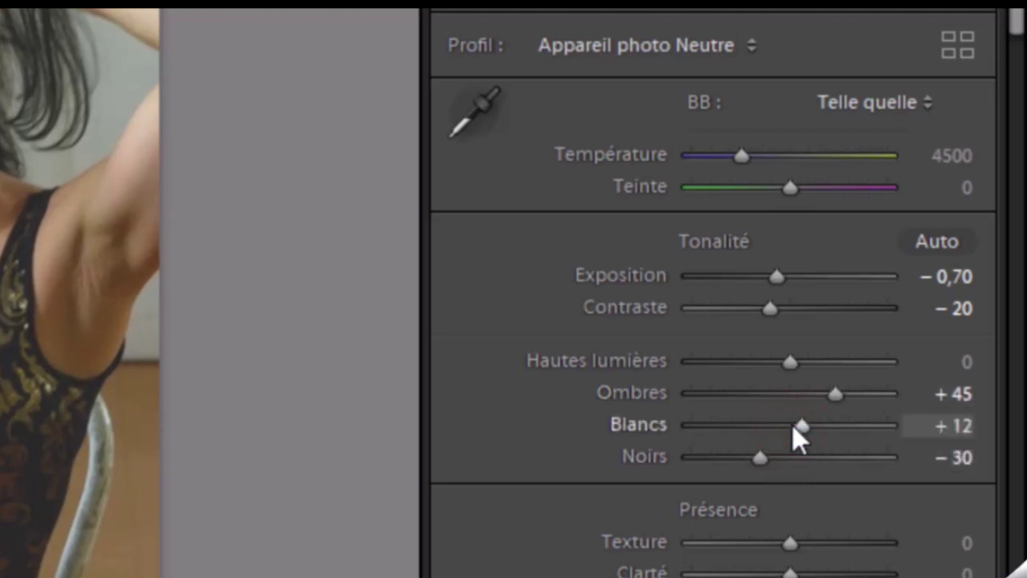
{"action": "key", "text": "Up"}
{"action": "key", "text": "Up"}
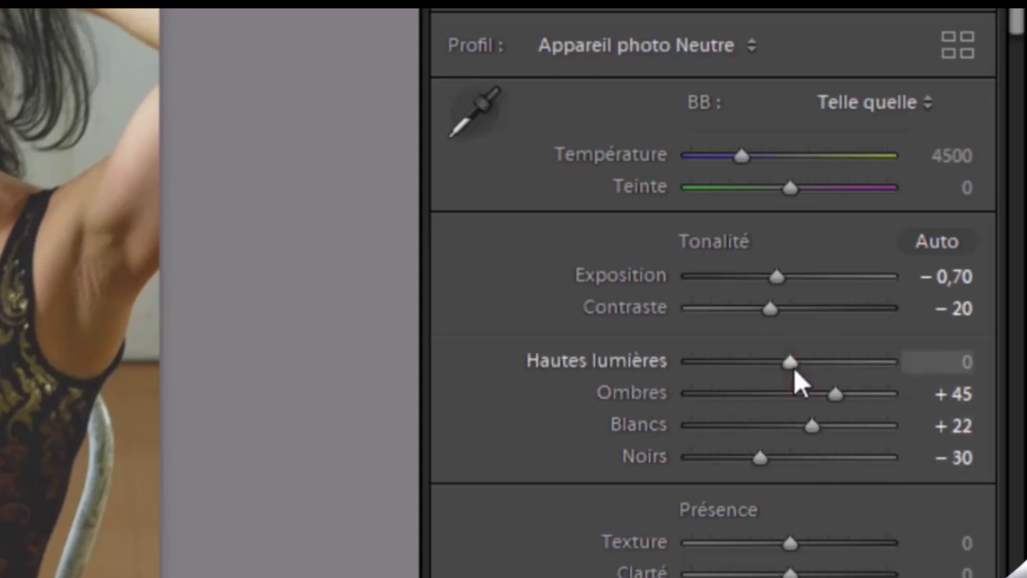
{"action": "key", "text": "Down"}
{"action": "key", "text": "Down"}
{"action": "key", "text": "Down"}
{"action": "key", "text": "Down"}
{"action": "key", "text": "Down"}
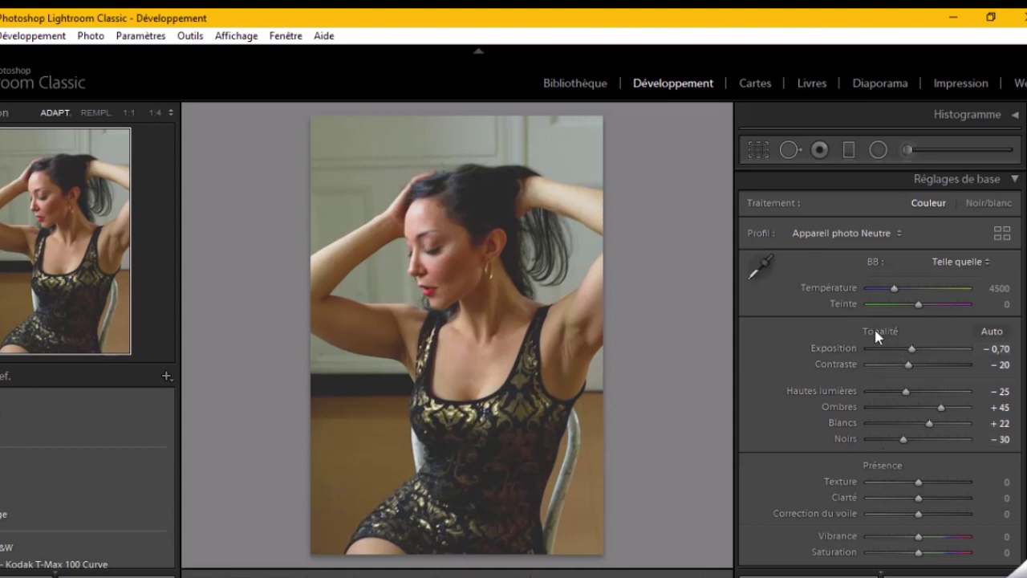
{"action": "scroll", "coordinate": [875, 330], "scroll_direction": "down", "scroll_amount": 5}
{"action": "scroll", "coordinate": [875, 331], "scroll_direction": "down", "scroll_amount": 5}
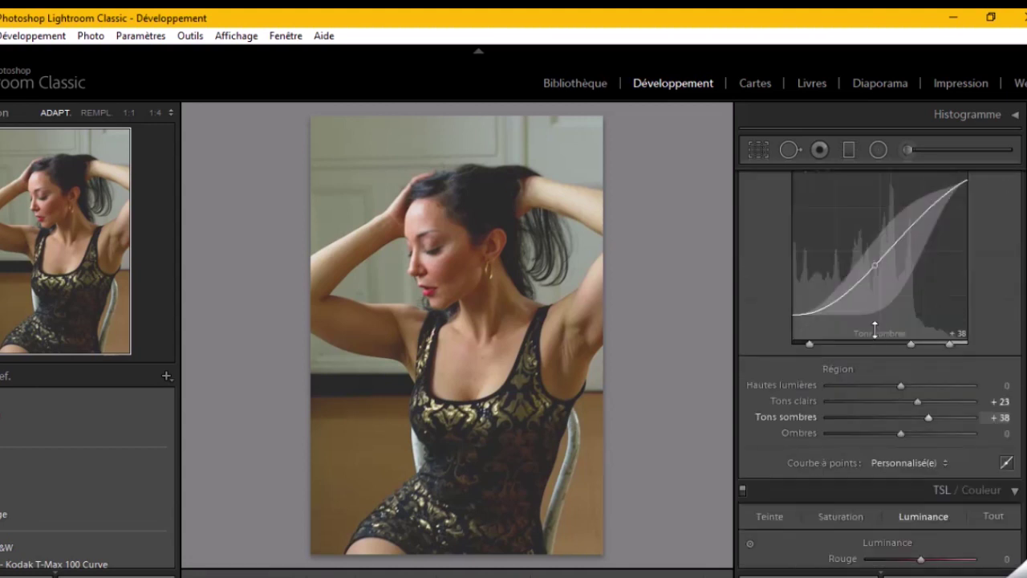
{"action": "scroll", "coordinate": [875, 331], "scroll_direction": "down", "scroll_amount": 5}
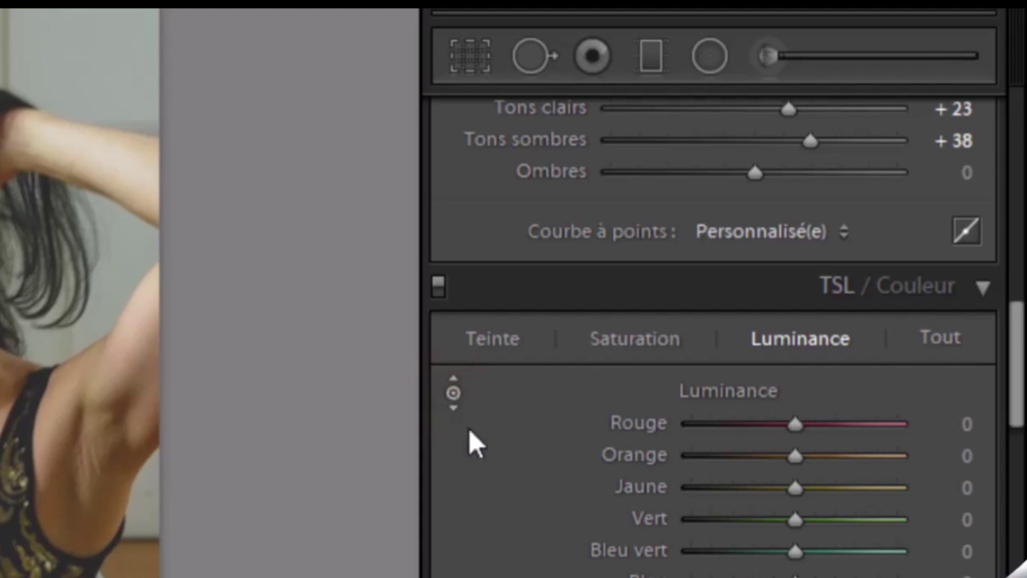
Brighten the face with the targeted luminance tool, ending at Red +23, Orange +42, Yellow +26.
{"action": "left_click", "coordinate": [453, 395]}
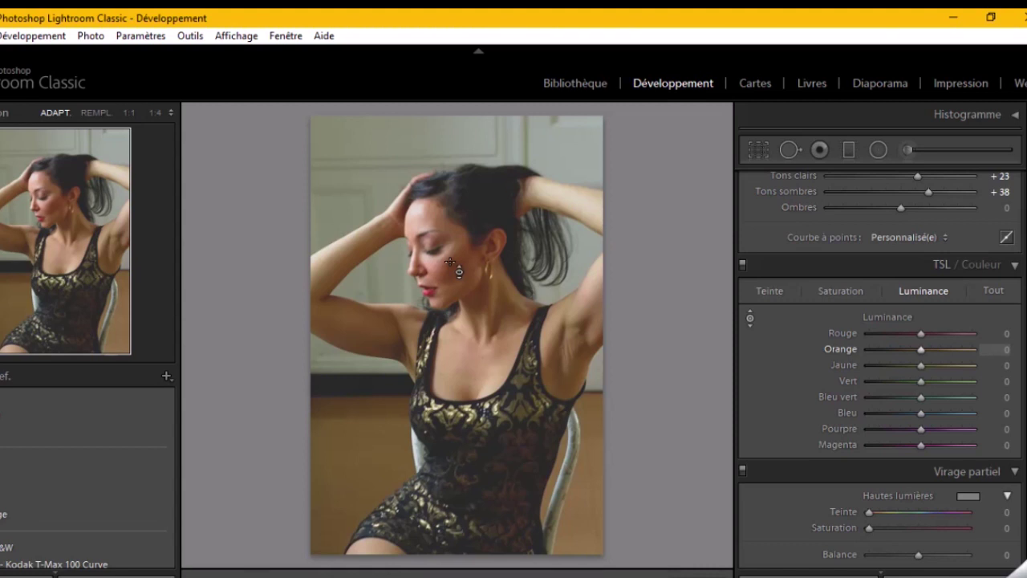
{"action": "mouse_move", "coordinate": [450, 262]}
{"action": "left_mouse_down"}
{"action": "mouse_move", "coordinate": [450, 210]}
{"action": "mouse_move", "coordinate": [450, 221]}
{"action": "left_mouse_up"}
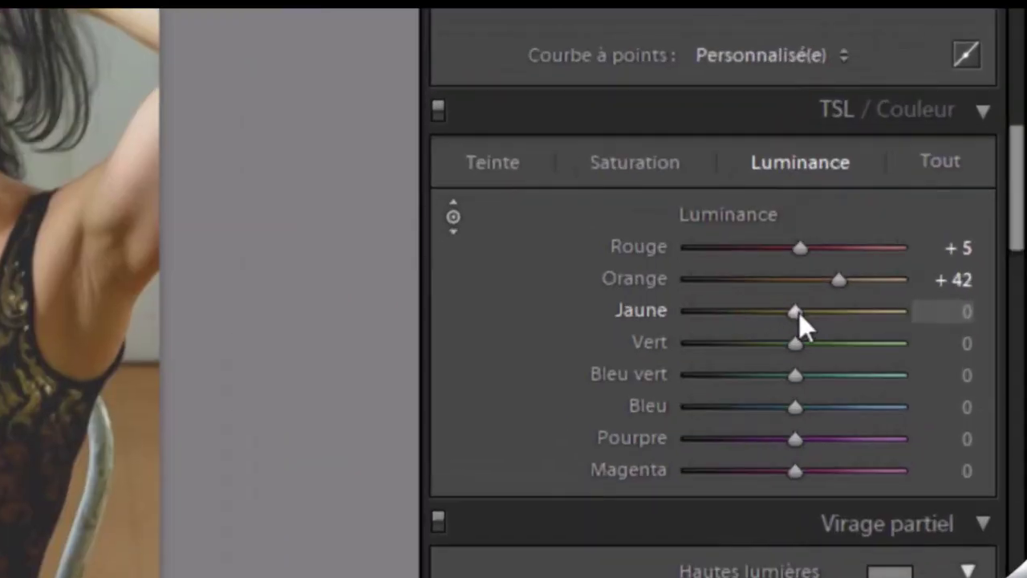
{"action": "left_click_drag", "start_coordinate": [795, 312], "coordinate": [820, 313]}
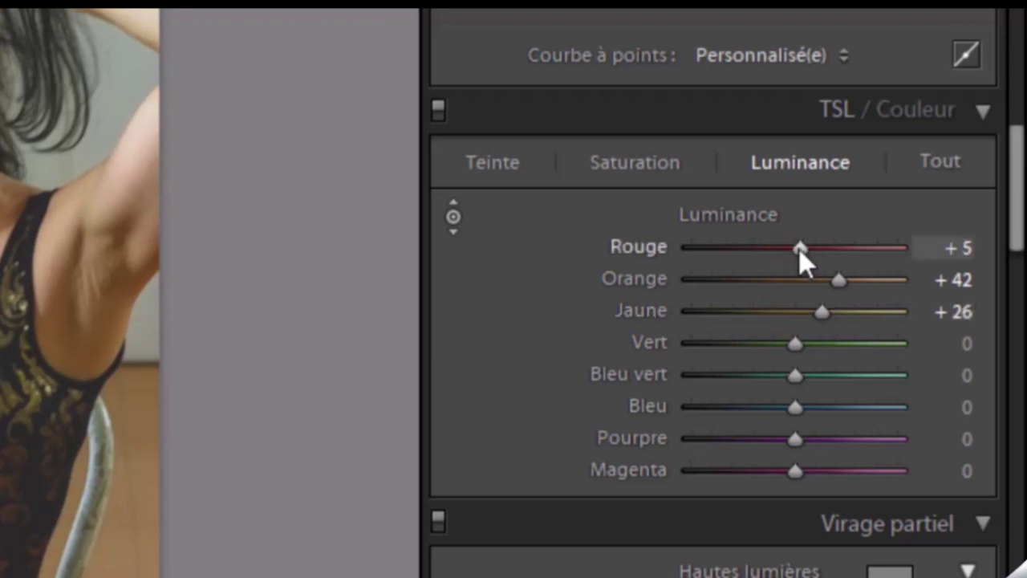
{"action": "left_click_drag", "start_coordinate": [799, 249], "coordinate": [823, 253]}
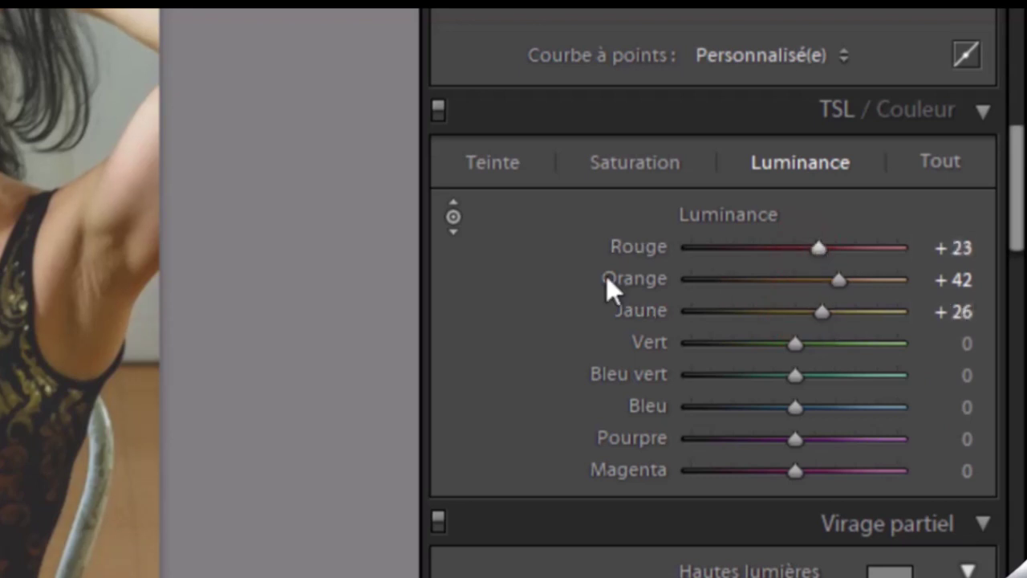
Set HSL saturation to Red −5, Orange −9, Yellow −5 and turn off the targeted adjustment tool.
{"action": "left_click", "coordinate": [644, 163]}
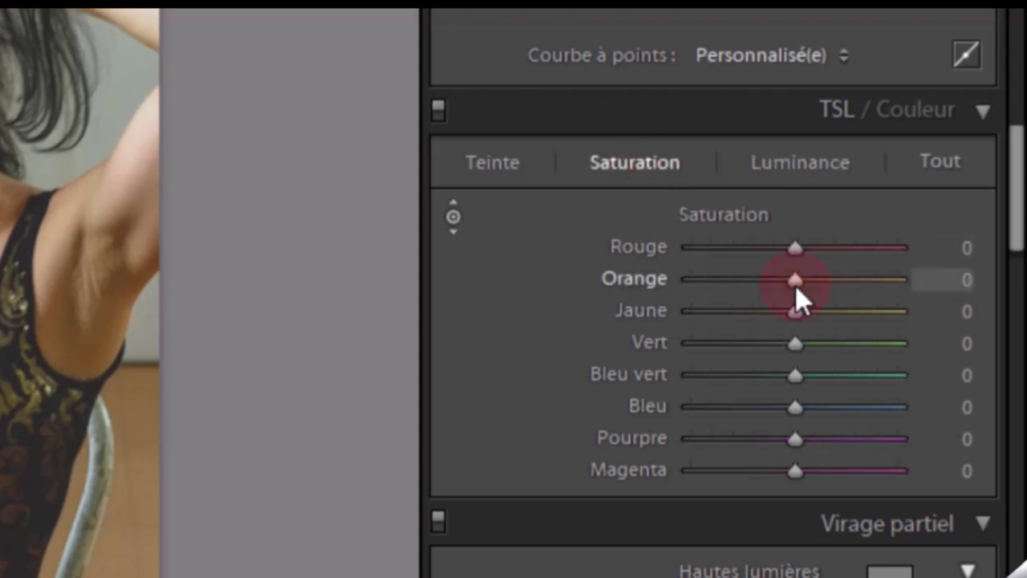
{"action": "key", "text": "Down"}
{"action": "key", "text": "Down"}
{"action": "key", "text": "Down"}
{"action": "key", "text": "Up"}
{"action": "key", "text": "Up"}
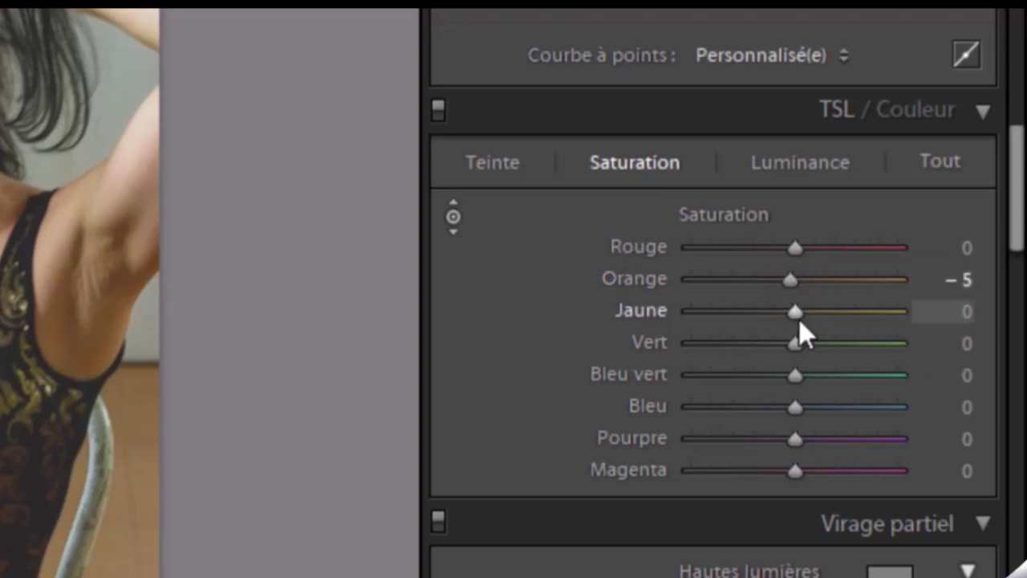
{"action": "left_click", "coordinate": [796, 313]}
{"action": "key", "text": "Down"}
{"action": "left_click", "coordinate": [797, 248]}
{"action": "key", "text": "Down"}
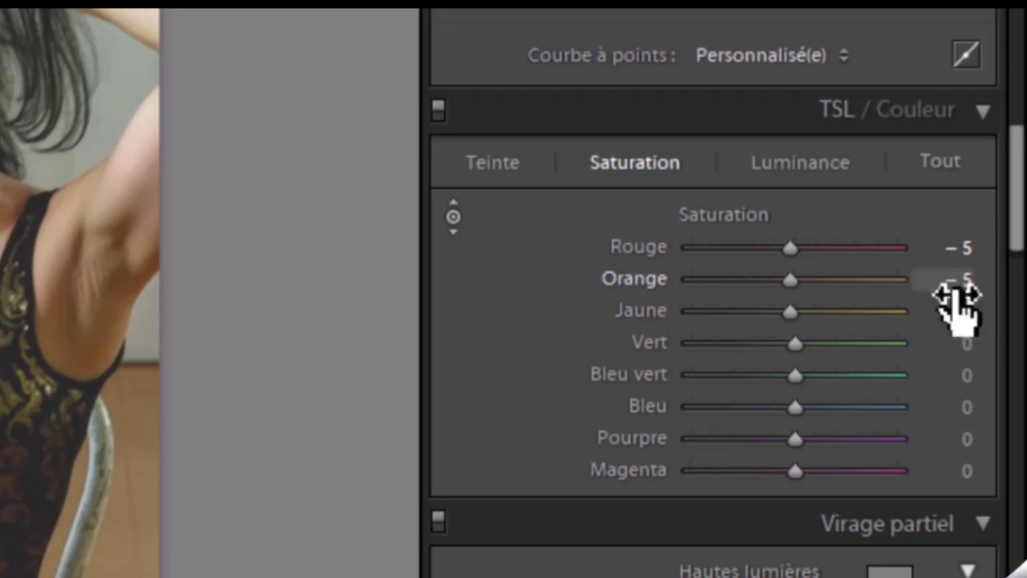
{"action": "left_click_drag", "start_coordinate": [947, 285], "coordinate": [935, 280]}
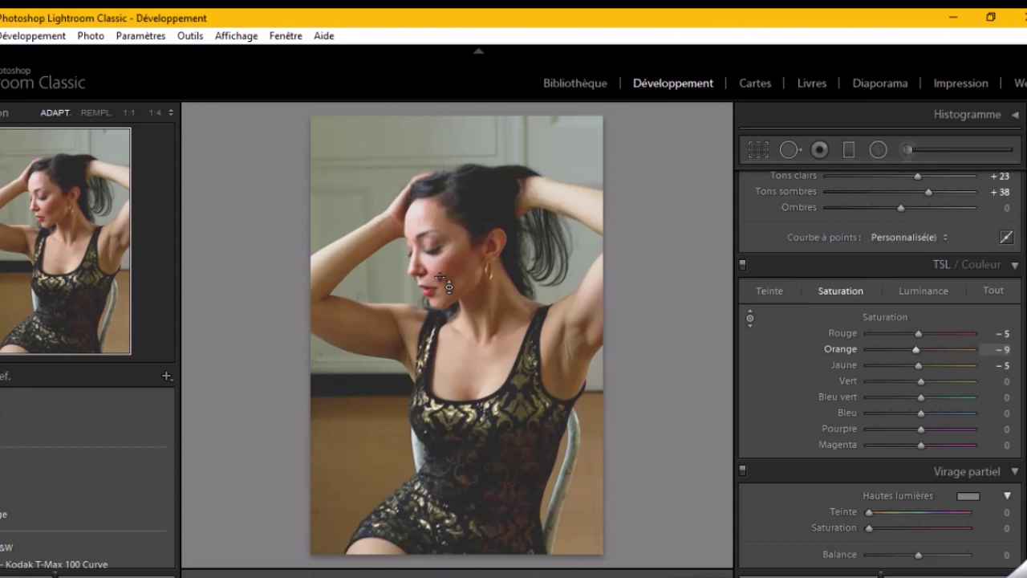
{"action": "key", "text": "Escape"}
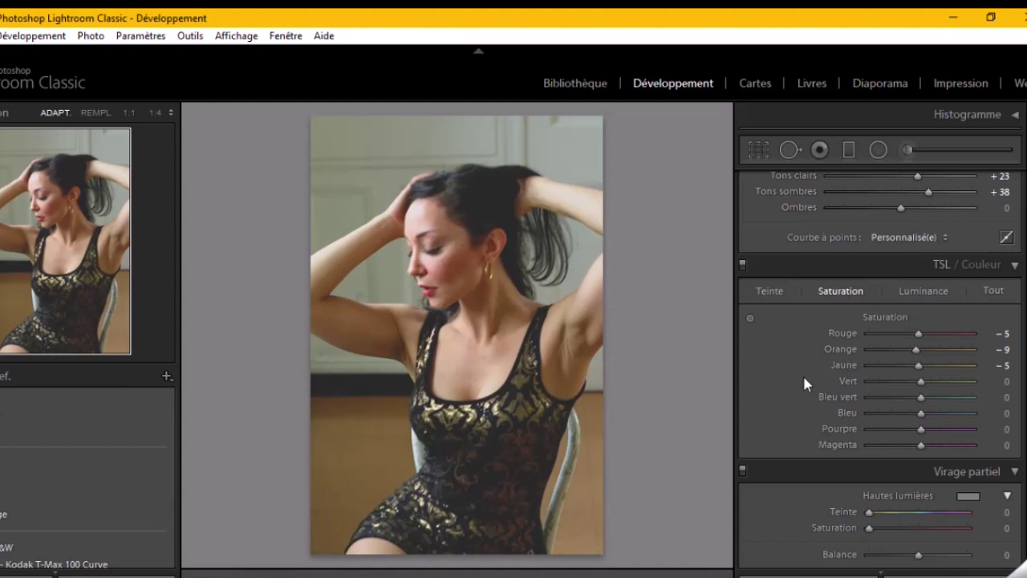
Lower the basic highlights to −65 and zoom to 1:4 on the model's head.
{"action": "scroll", "coordinate": [765, 360], "scroll_direction": "up", "scroll_amount": 5}
{"action": "scroll", "coordinate": [765, 360], "scroll_direction": "up", "scroll_amount": 3}
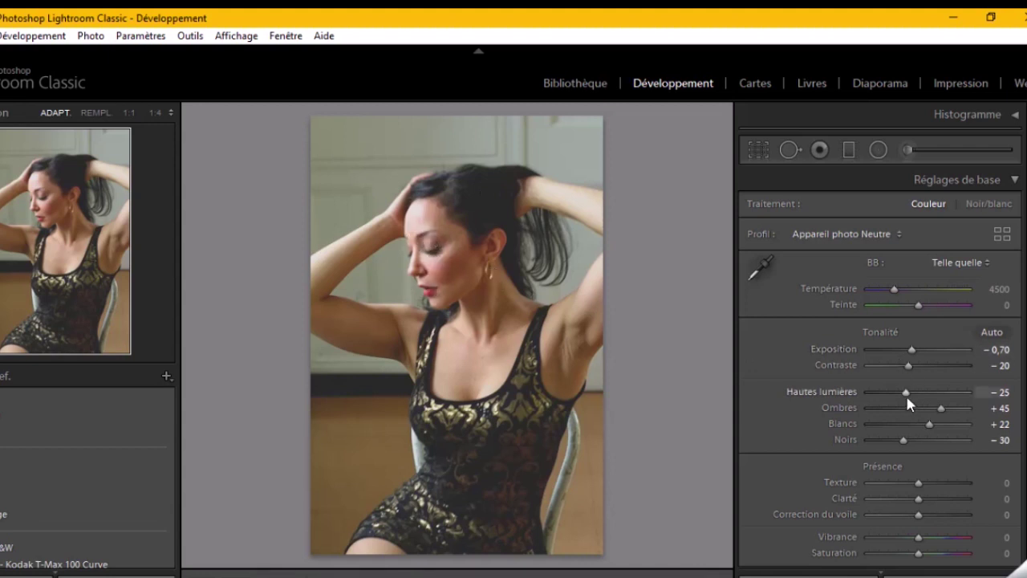
{"action": "scroll", "coordinate": [904, 390], "scroll_direction": "down", "scroll_amount": 2}
{"action": "scroll", "coordinate": [905, 390], "scroll_direction": "down", "scroll_amount": 2}
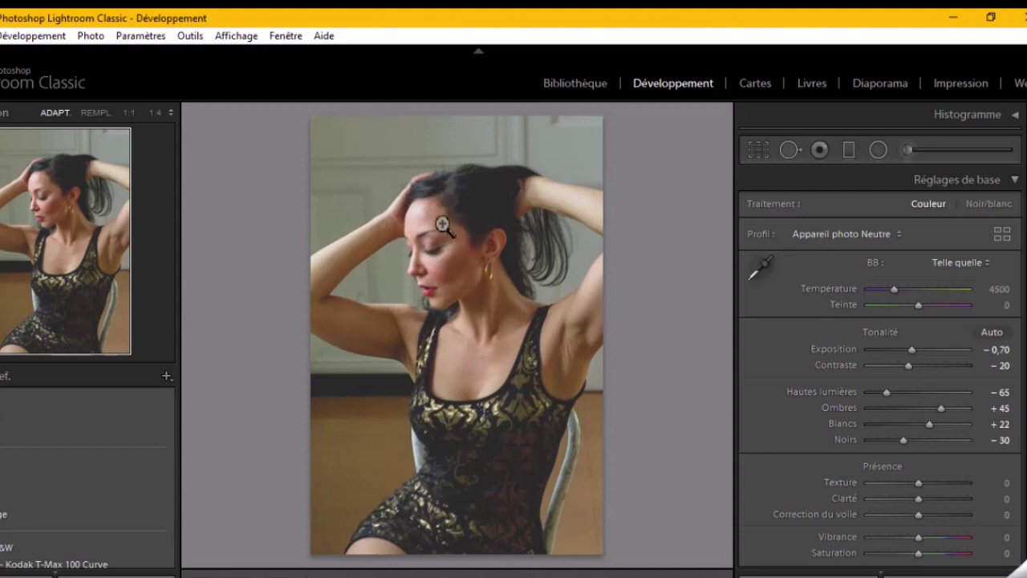
{"action": "key", "text": "ctrl+minus"}
{"action": "left_click", "coordinate": [452, 232]}
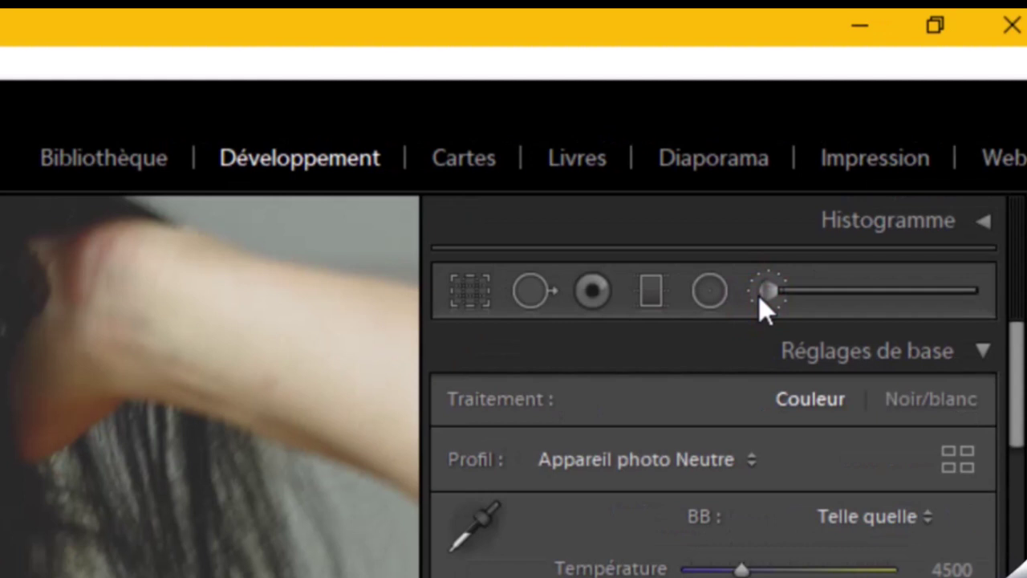
Start a new Adjustment Brush with shadows +30 and exposure +0,20.
{"action": "left_click", "coordinate": [760, 294]}
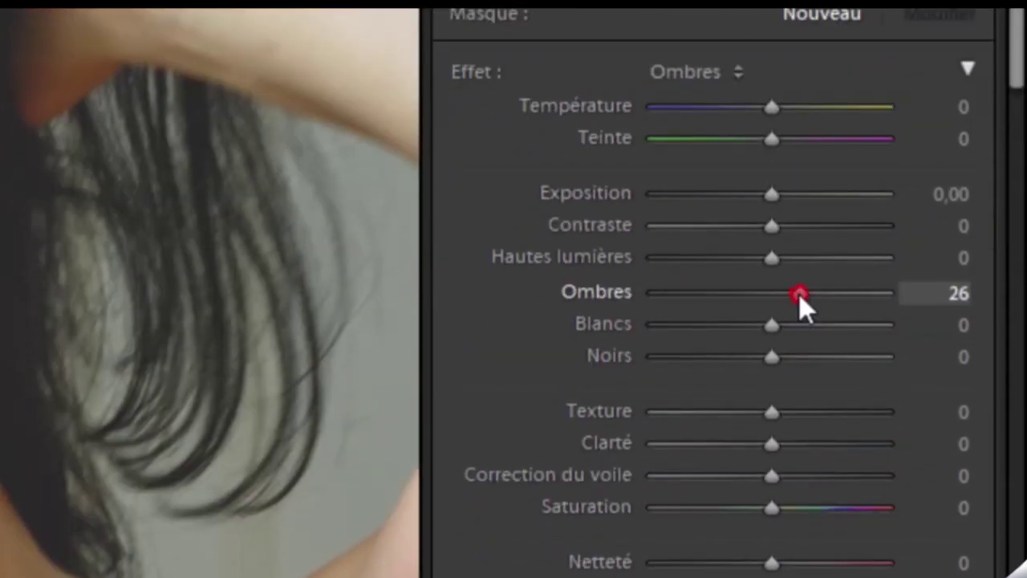
{"action": "left_click_drag", "start_coordinate": [800, 294], "coordinate": [804, 293]}
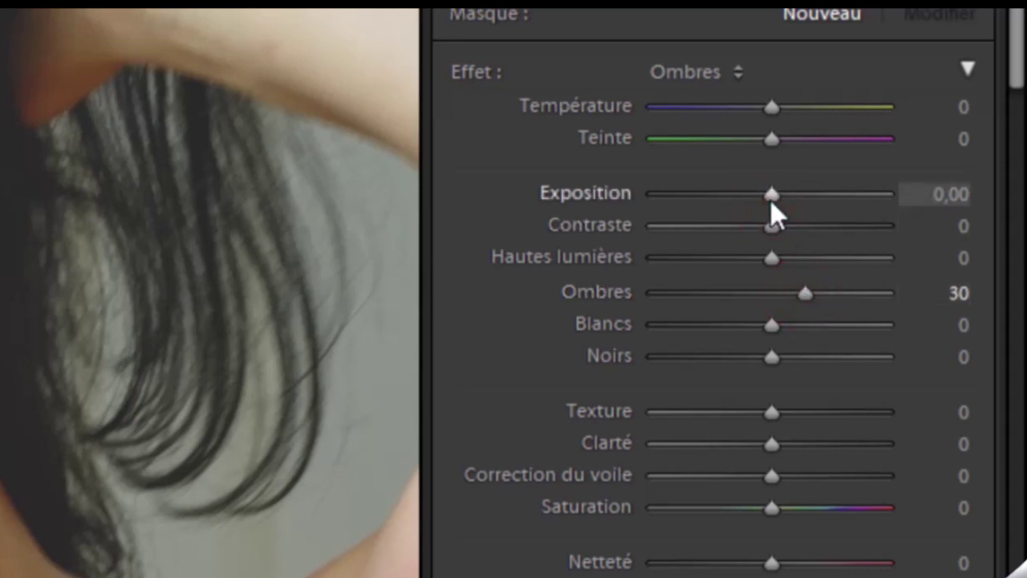
{"action": "key", "text": "Up"}
{"action": "key", "text": "Up"}
{"action": "key", "text": "Up"}
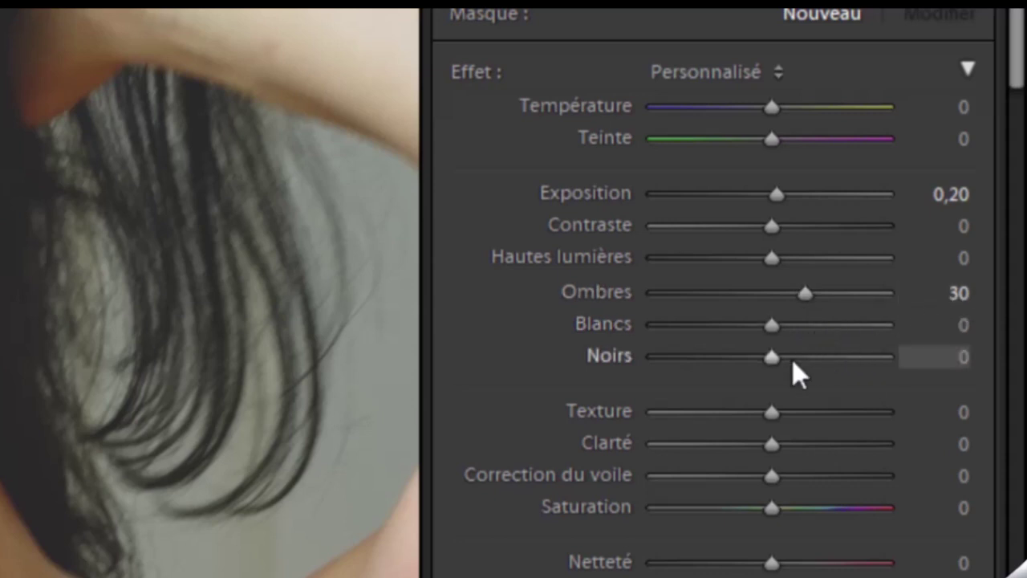
{"action": "scroll", "coordinate": [792, 359], "scroll_direction": "down", "scroll_amount": 5}
{"action": "scroll", "coordinate": [792, 359], "scroll_direction": "down", "scroll_amount": 5}
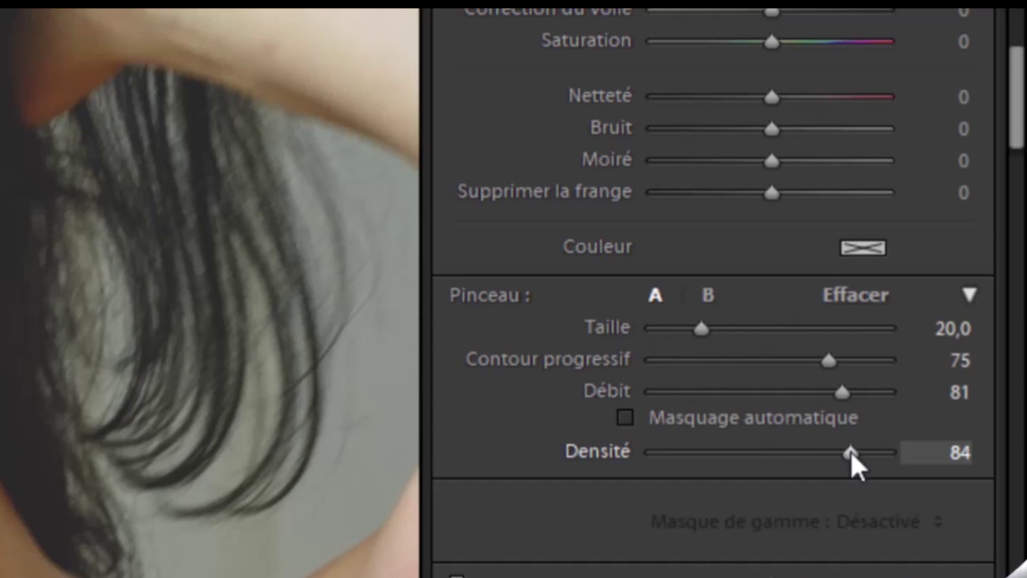
{"action": "left_click_drag", "start_coordinate": [851, 451], "coordinate": [841, 460]}
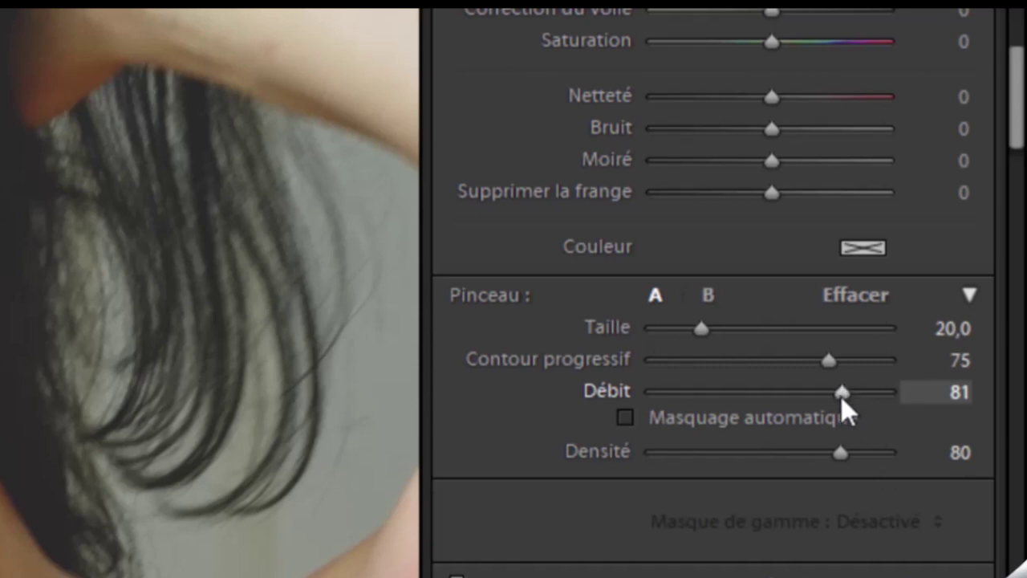
{"action": "left_click_drag", "start_coordinate": [841, 397], "coordinate": [835, 402]}
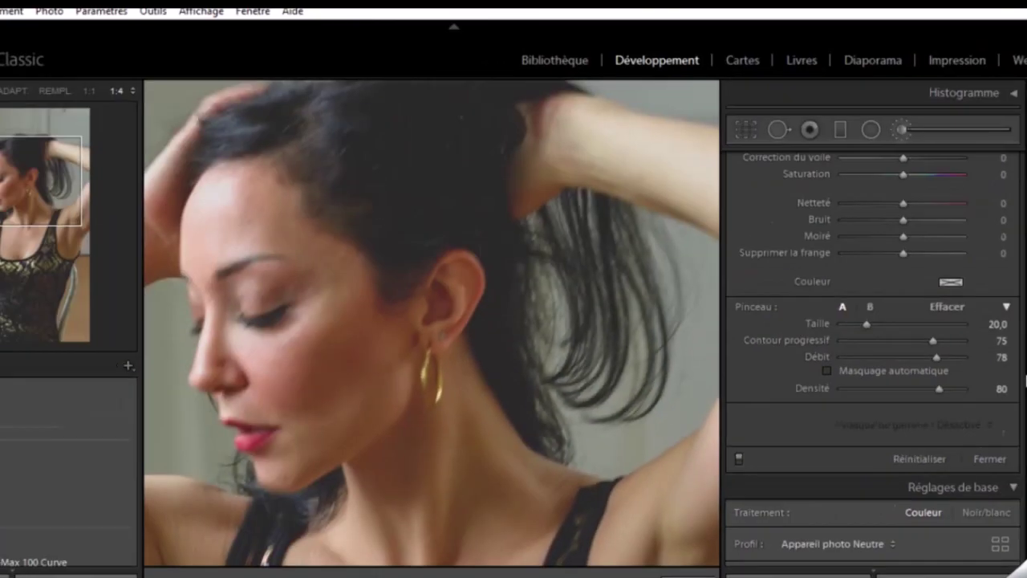
{"action": "scroll", "coordinate": [931, 341], "scroll_direction": "up", "scroll_amount": 5}
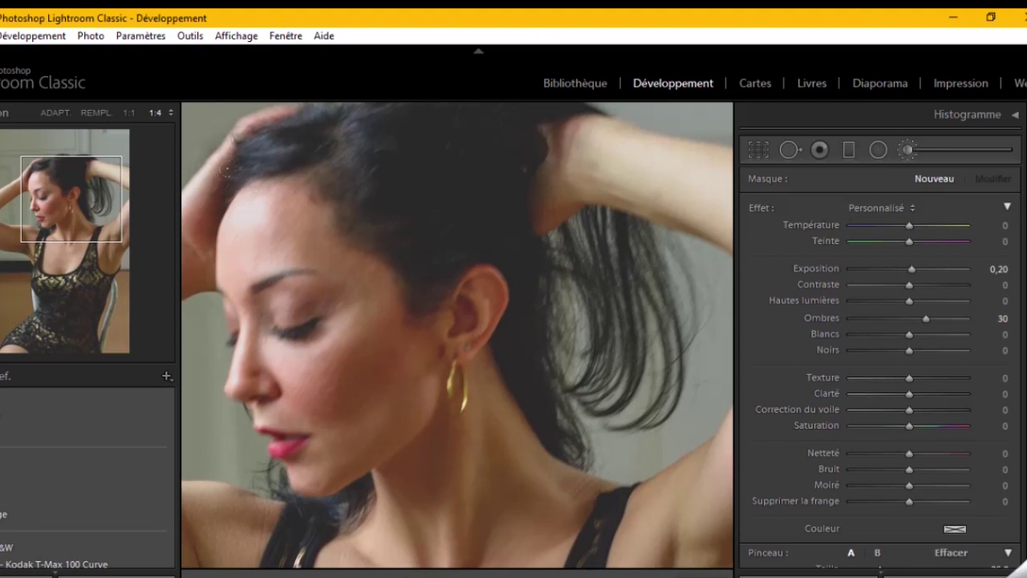
Select the forehead brush pin and toggle its adjustment off and on to compare, leaving it on.
{"action": "left_click", "coordinate": [298, 217]}
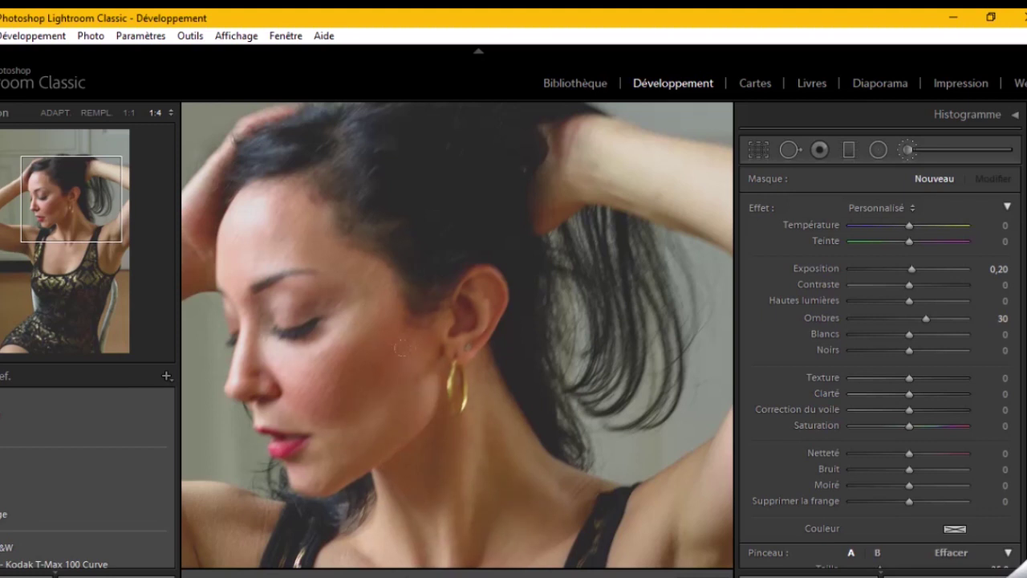
{"action": "left_click", "coordinate": [298, 218]}
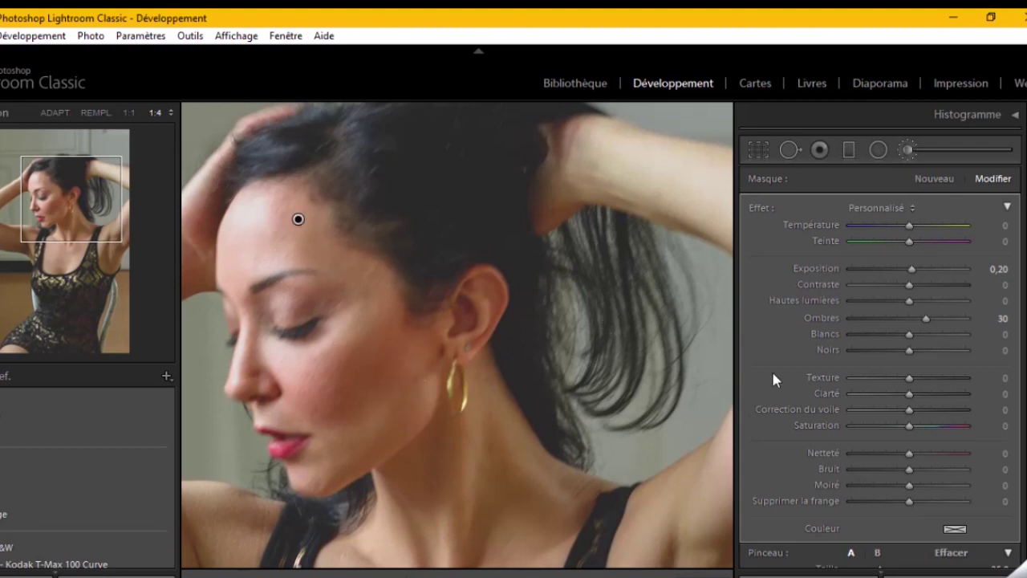
{"action": "scroll", "coordinate": [781, 378], "scroll_direction": "down", "scroll_amount": 5}
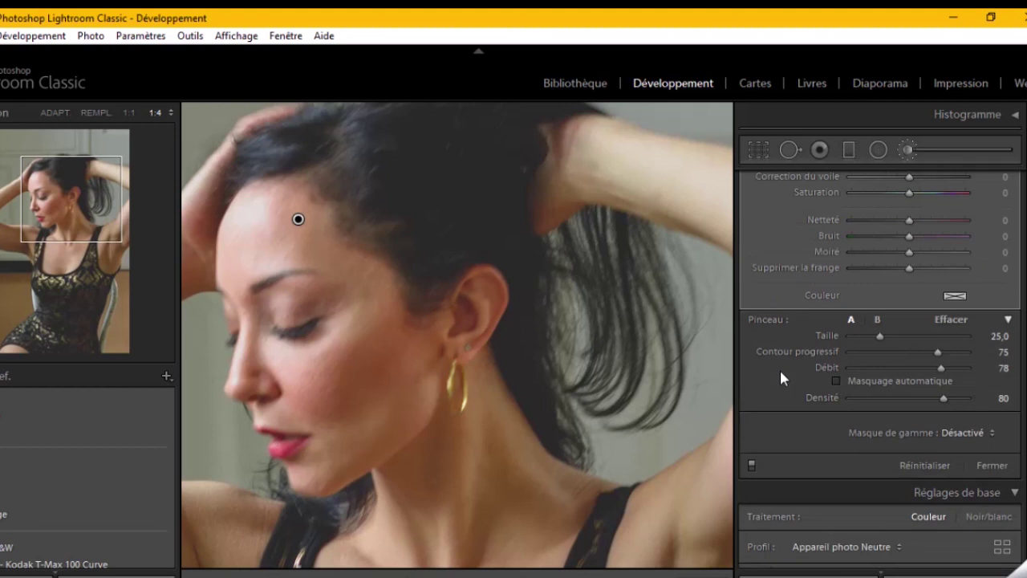
{"action": "scroll", "coordinate": [779, 367], "scroll_direction": "down", "scroll_amount": 3}
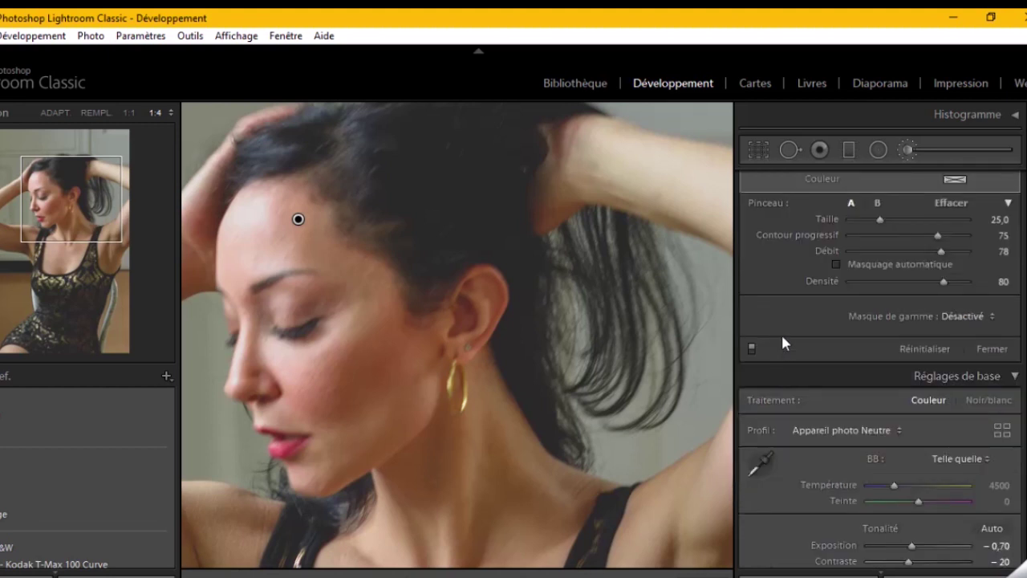
{"action": "scroll", "coordinate": [801, 344], "scroll_direction": "up", "scroll_amount": 8}
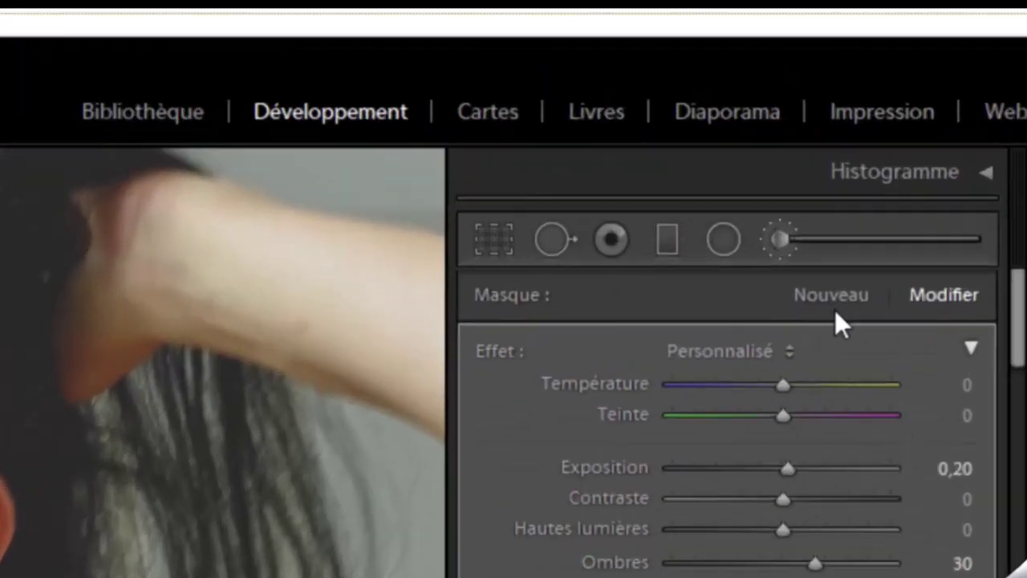
{"action": "scroll", "coordinate": [935, 186], "scroll_direction": "down", "scroll_amount": 3}
{"action": "scroll", "coordinate": [936, 185], "scroll_direction": "down", "scroll_amount": 7}
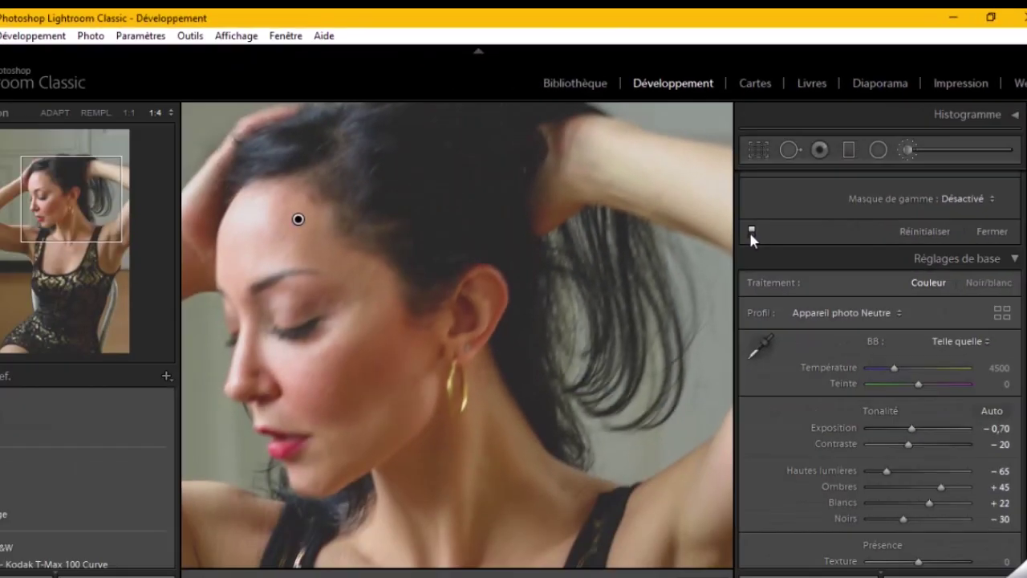
{"action": "left_click", "coordinate": [751, 233]}
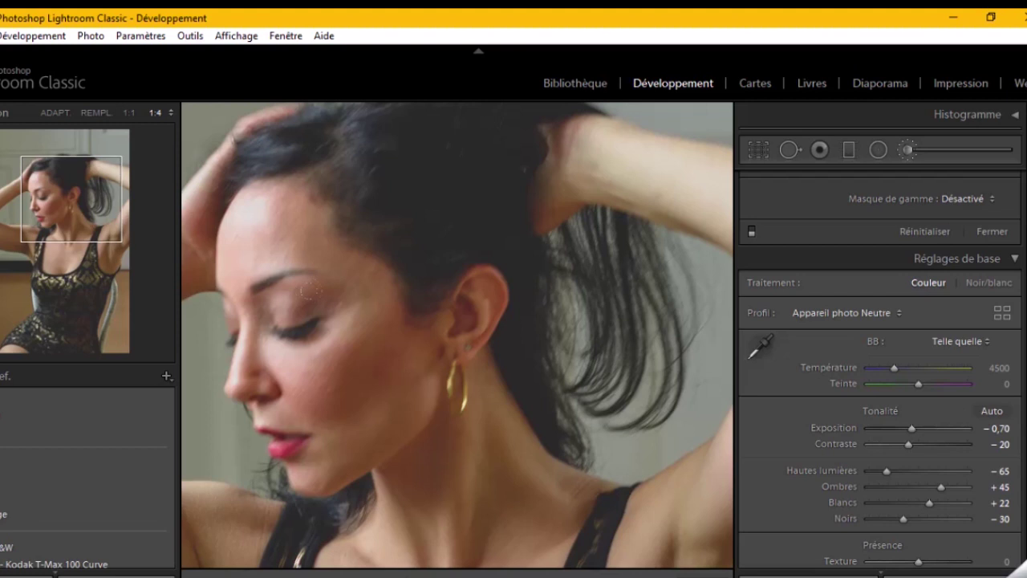
{"action": "left_click", "coordinate": [752, 232]}
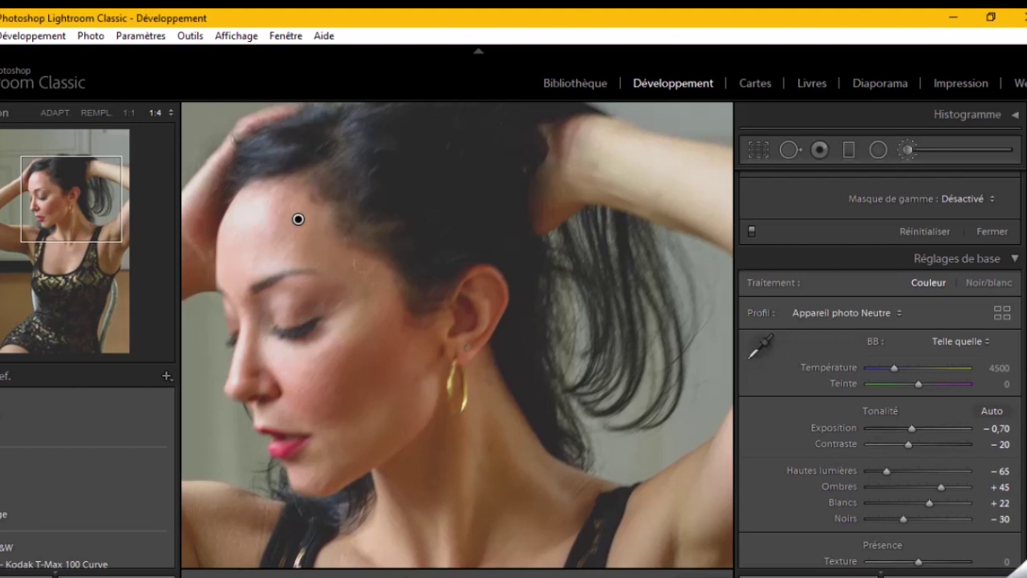
{"action": "left_click", "coordinate": [750, 231]}
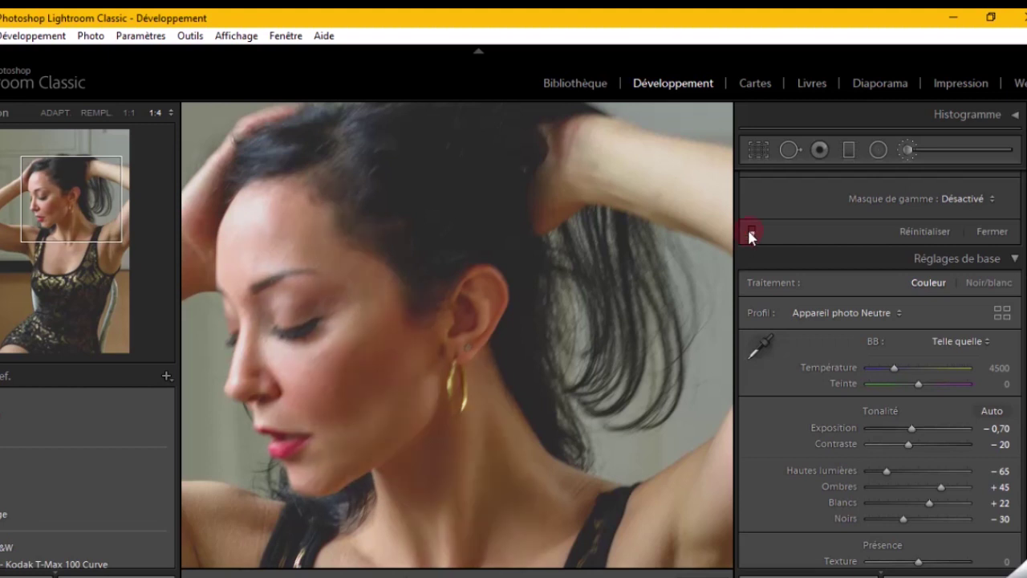
{"action": "left_click", "coordinate": [751, 231]}
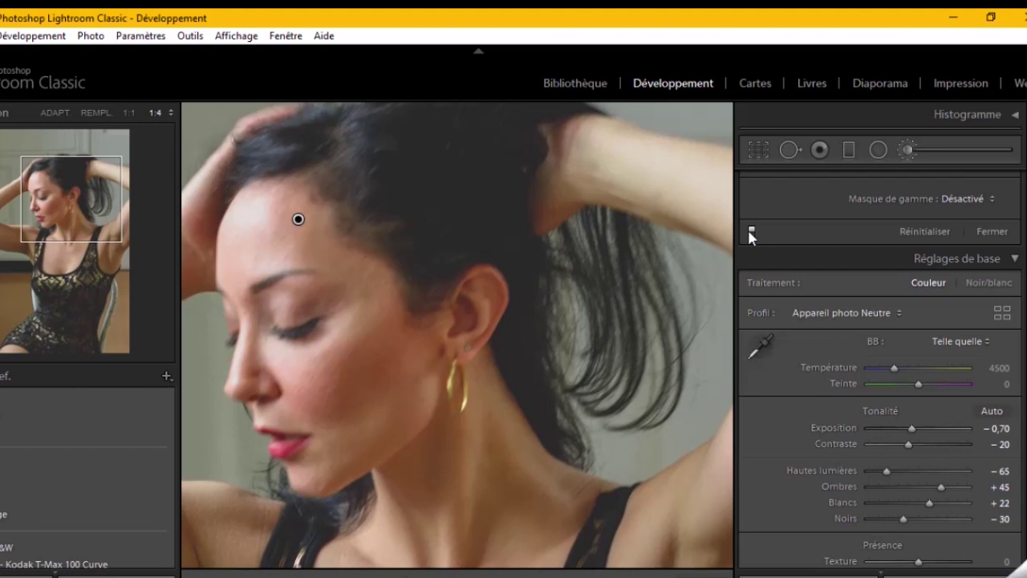
Zoom out from the face close-up and fit the whole portrait using the Navigator's ADAPT option.
{"action": "left_click", "coordinate": [549, 410]}
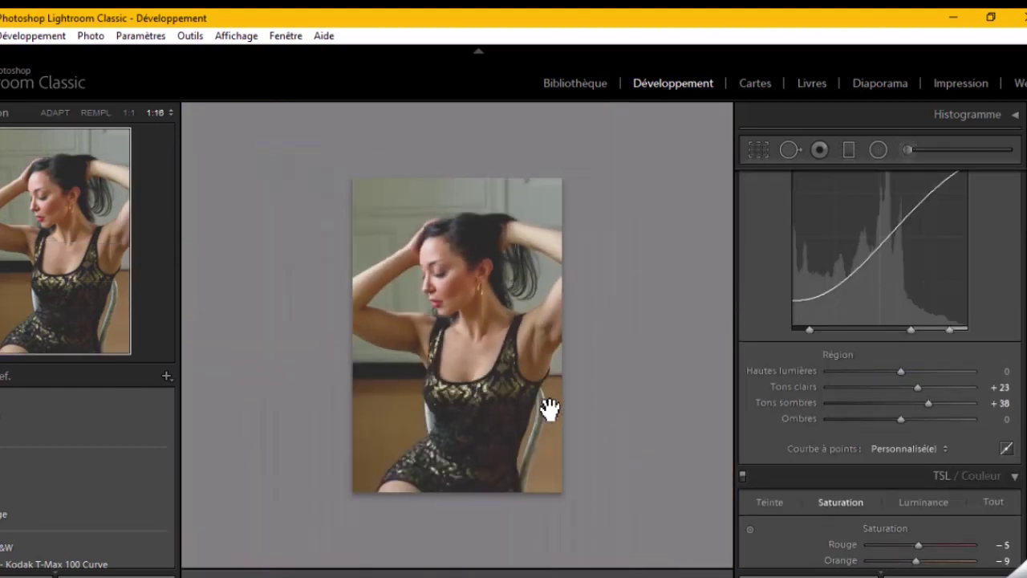
{"action": "left_click", "coordinate": [527, 321]}
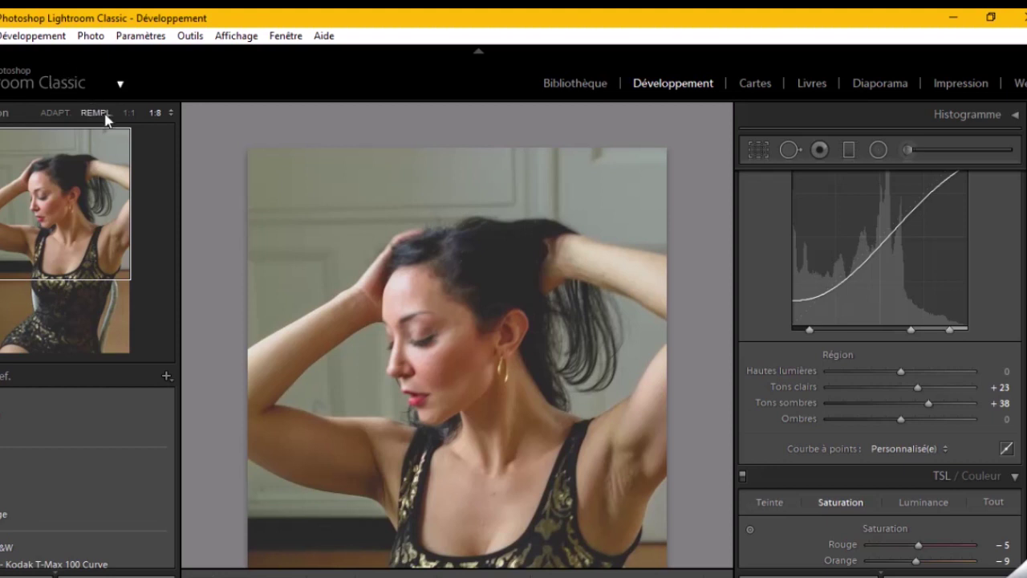
{"action": "left_click", "coordinate": [55, 113]}
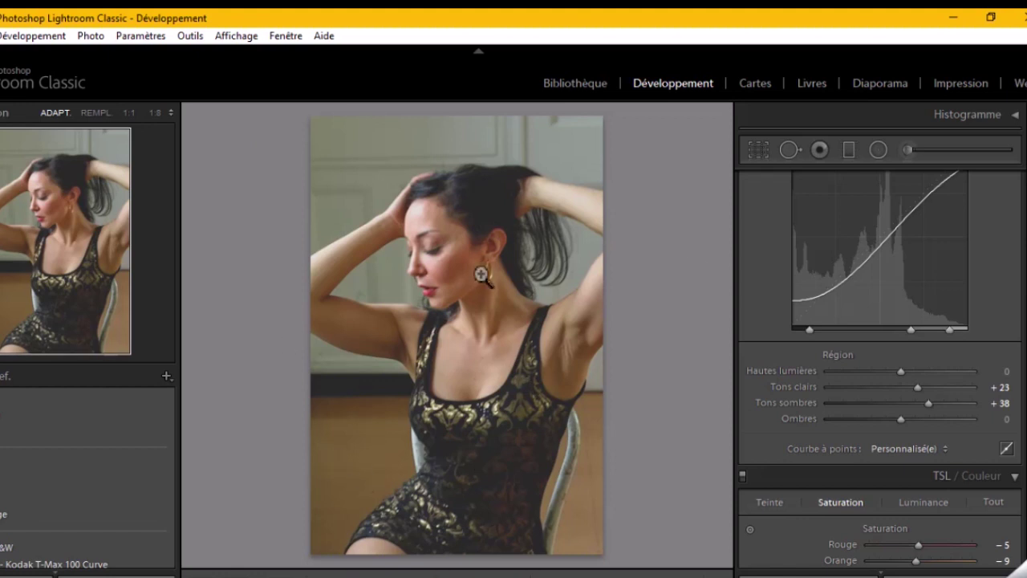
Tint the split-toning highlights yellow at hue 53, saturation 12.
{"action": "scroll", "coordinate": [754, 237], "scroll_direction": "down", "scroll_amount": 5}
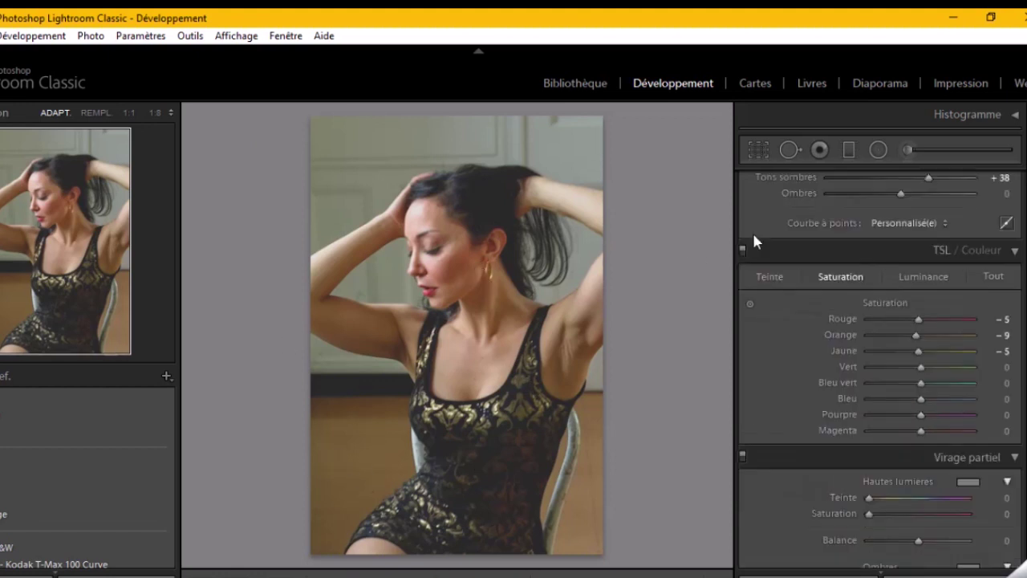
{"action": "scroll", "coordinate": [755, 236], "scroll_direction": "down", "scroll_amount": 5}
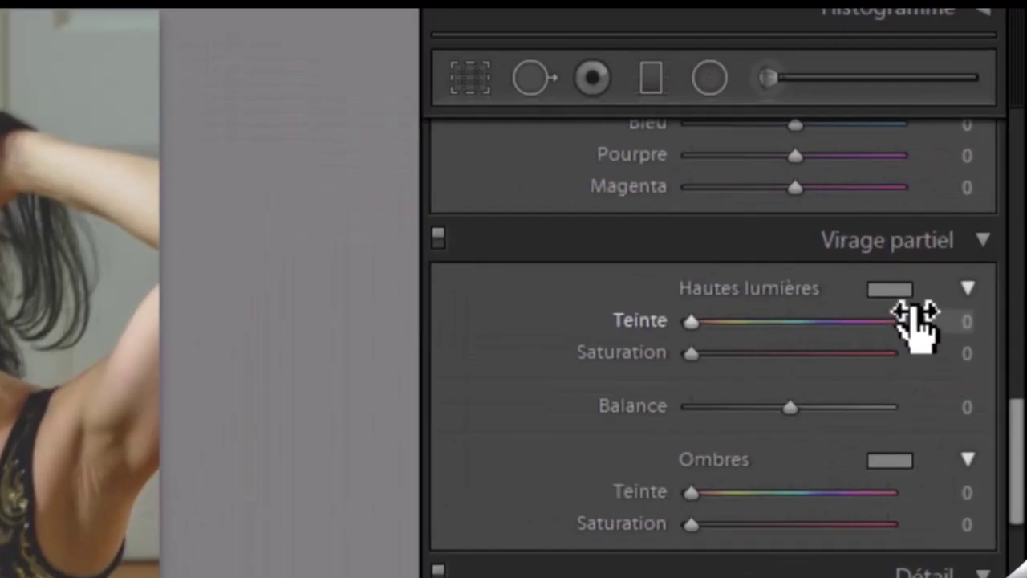
{"action": "left_click", "coordinate": [893, 291]}
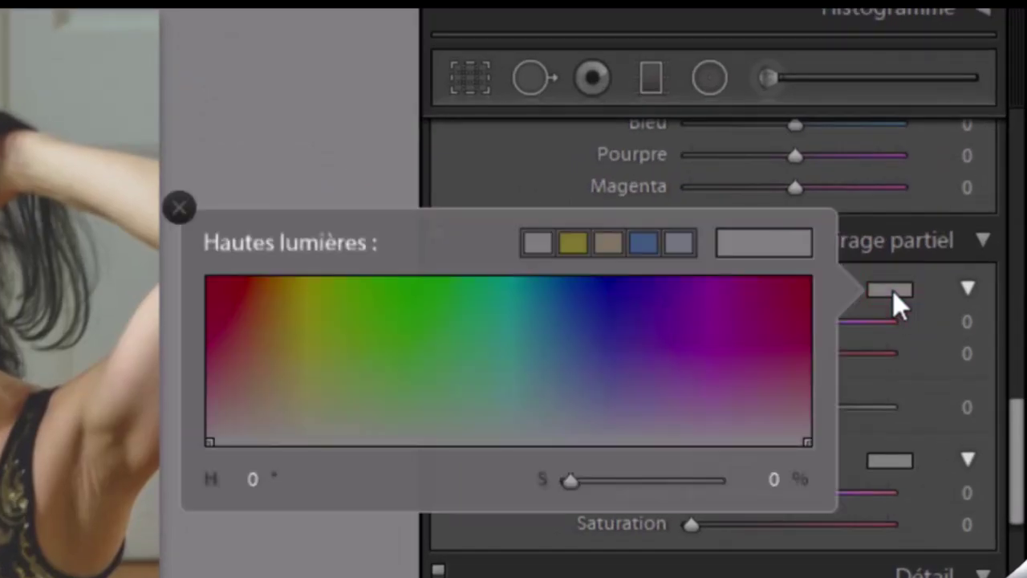
{"action": "left_click", "coordinate": [295, 417]}
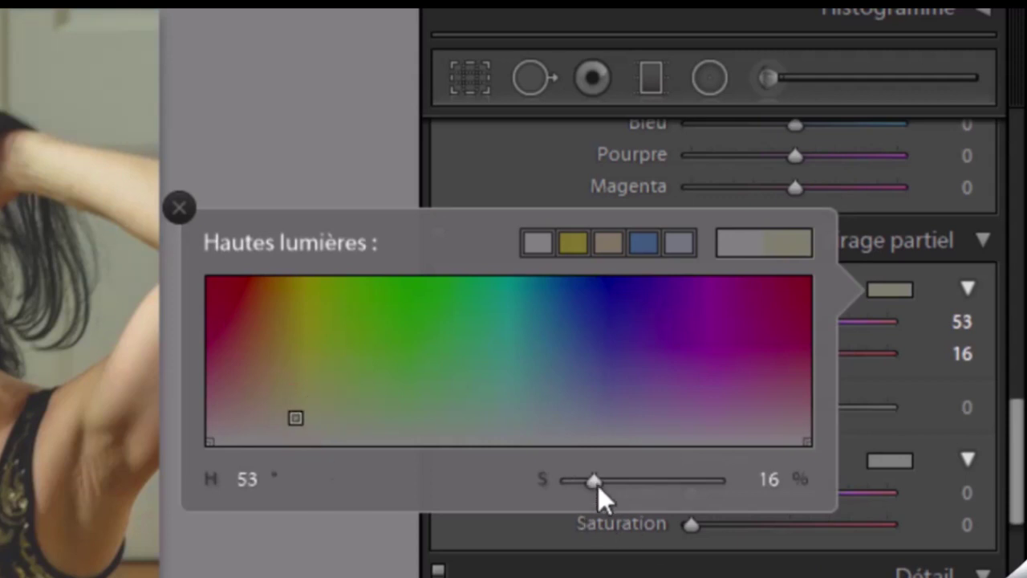
{"action": "left_click_drag", "start_coordinate": [598, 485], "coordinate": [592, 491]}
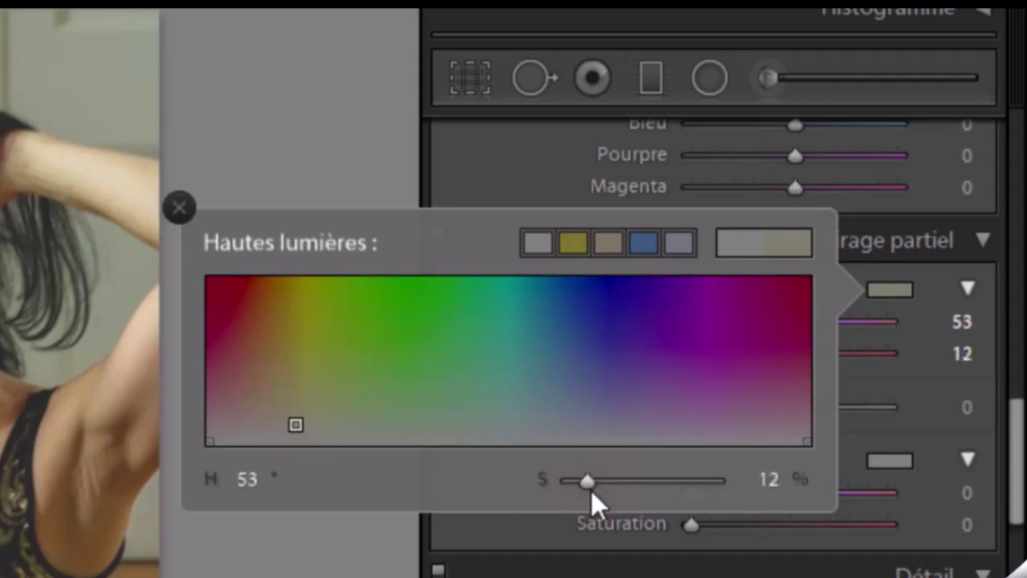
{"action": "left_click", "coordinate": [493, 189]}
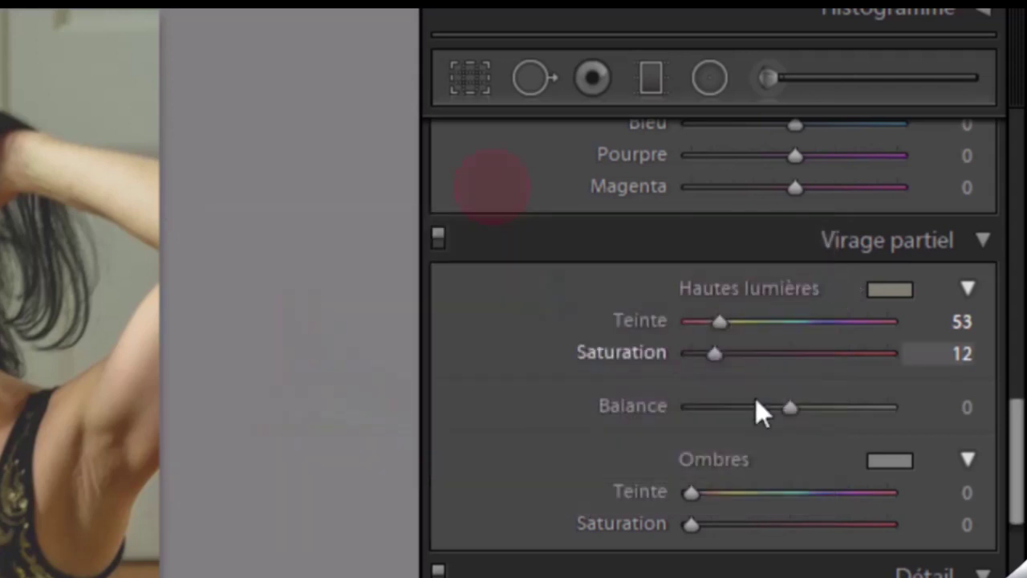
Tint the shadows blue at hue 242, saturation 15, and set Balance to +47.
{"action": "left_click", "coordinate": [901, 459]}
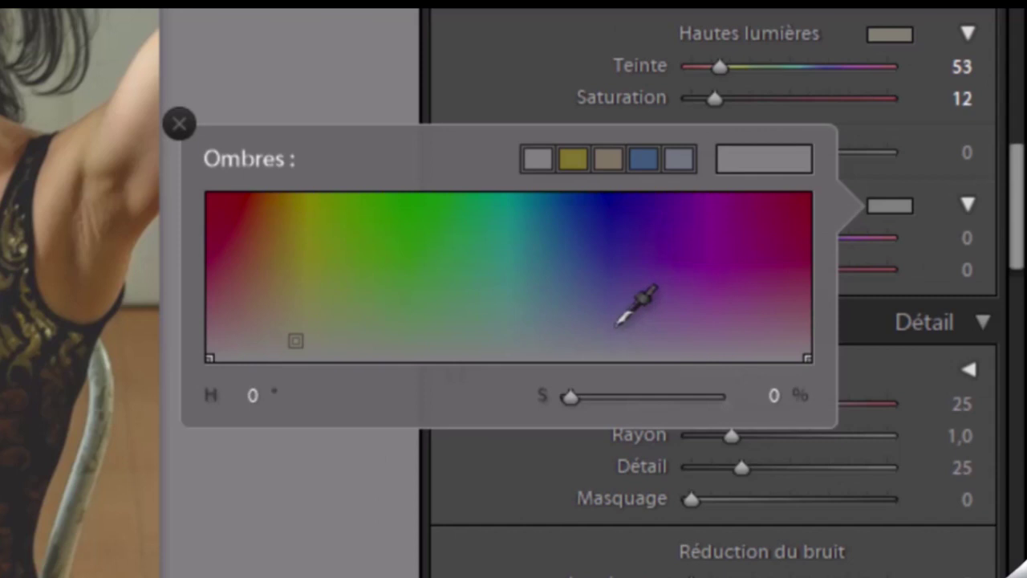
{"action": "left_click", "coordinate": [612, 334]}
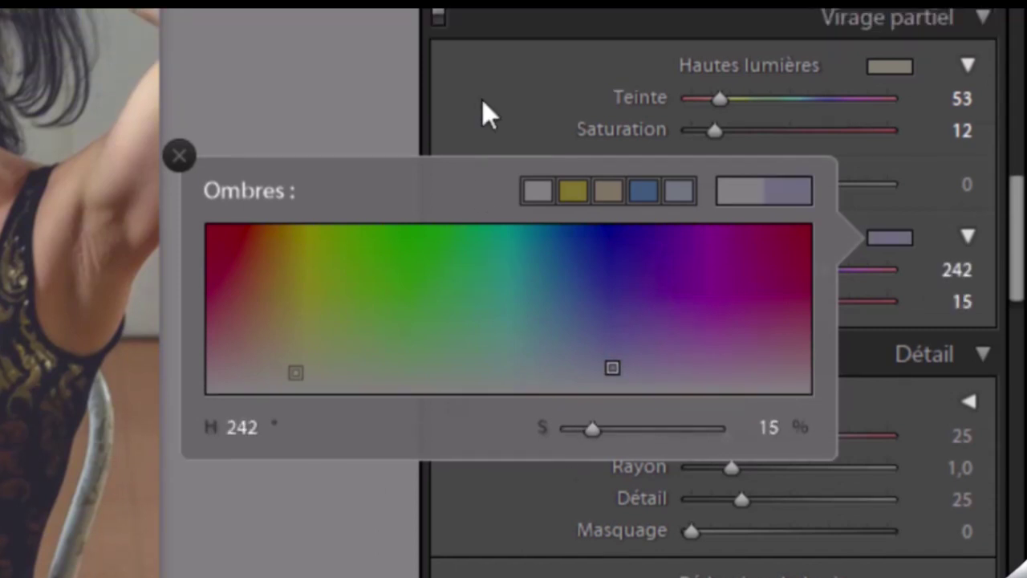
{"action": "left_click", "coordinate": [475, 296]}
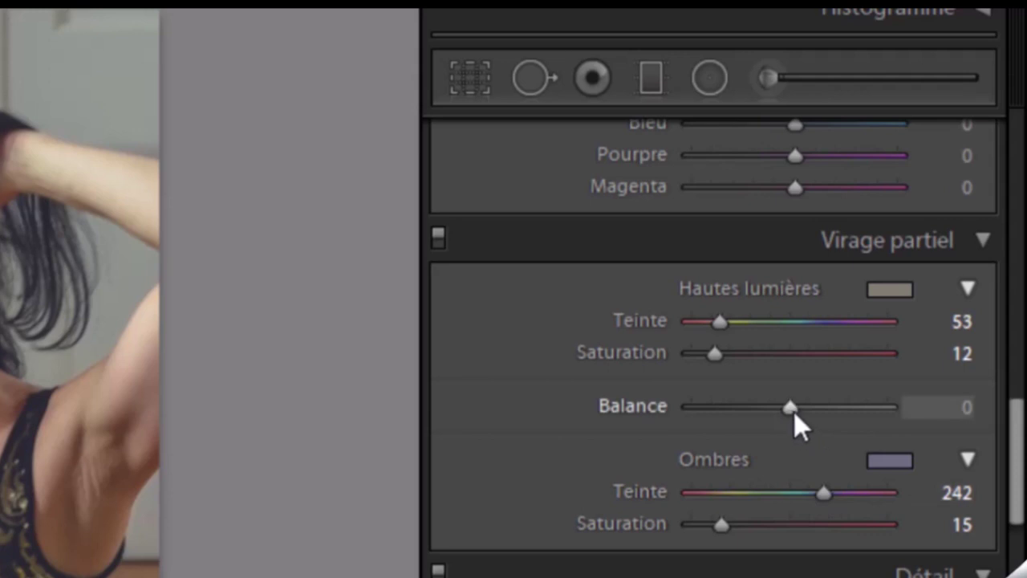
{"action": "left_click_drag", "start_coordinate": [793, 412], "coordinate": [842, 423]}
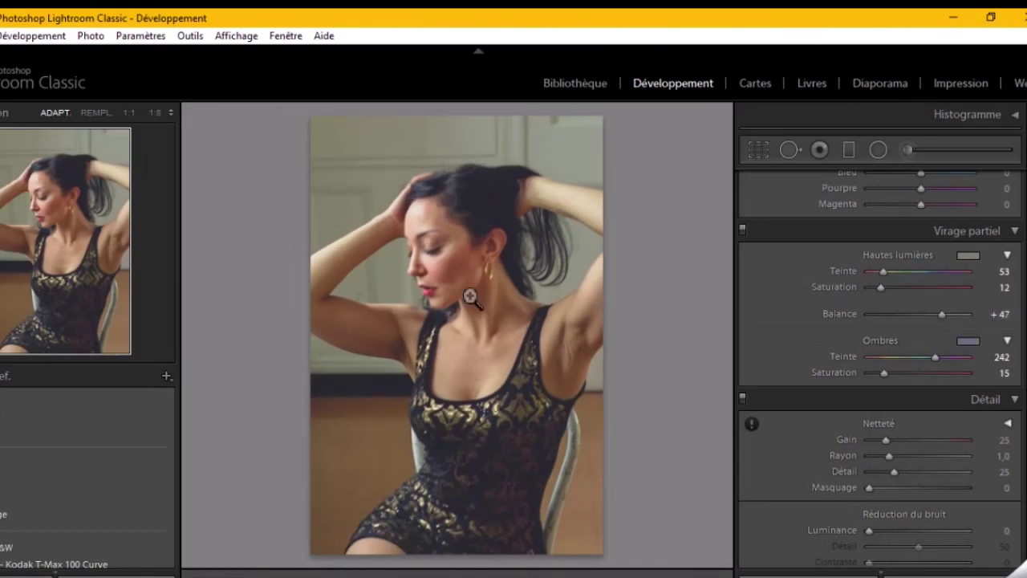
Toggle split toning off and on to compare, then show the file name and exposure overlay.
{"action": "left_click", "coordinate": [742, 228]}
{"action": "left_click", "coordinate": [742, 229]}
{"action": "scroll", "coordinate": [784, 276], "scroll_direction": "down", "scroll_amount": 3}
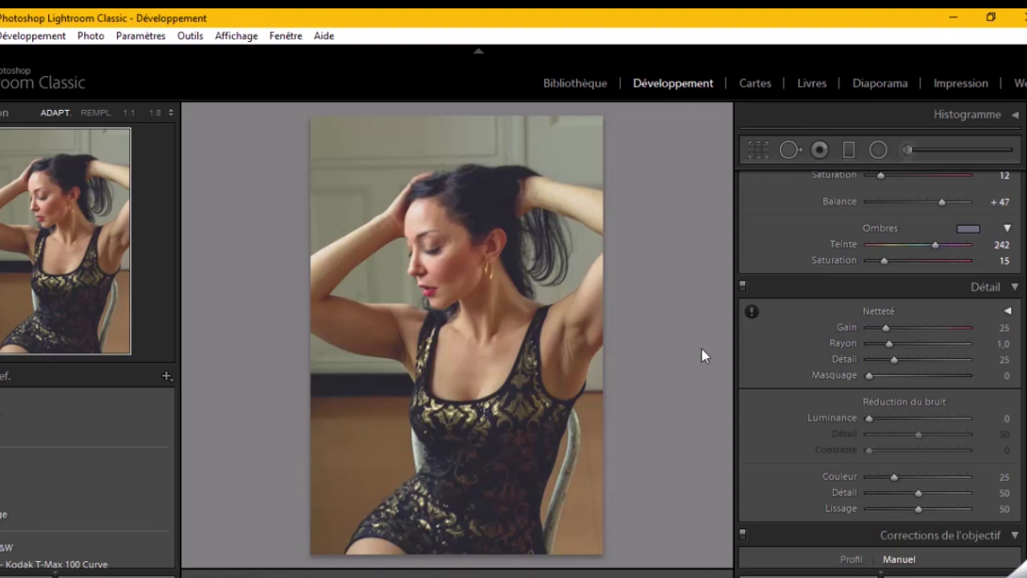
{"action": "key", "text": "i"}
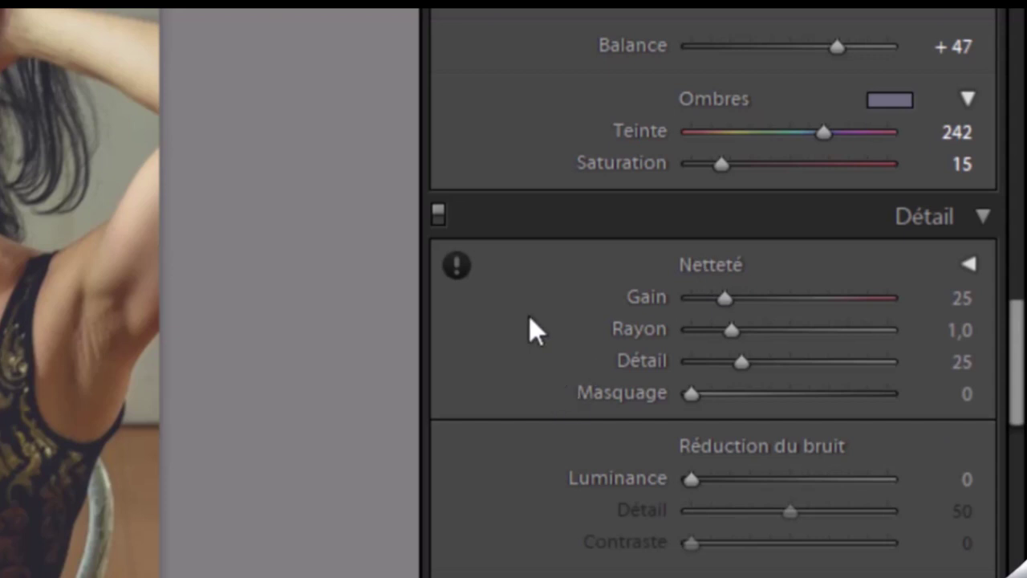
Zoom the portrait to 1:1 and pan past the ear and eye to the cheek and earring.
{"action": "left_click", "coordinate": [456, 266]}
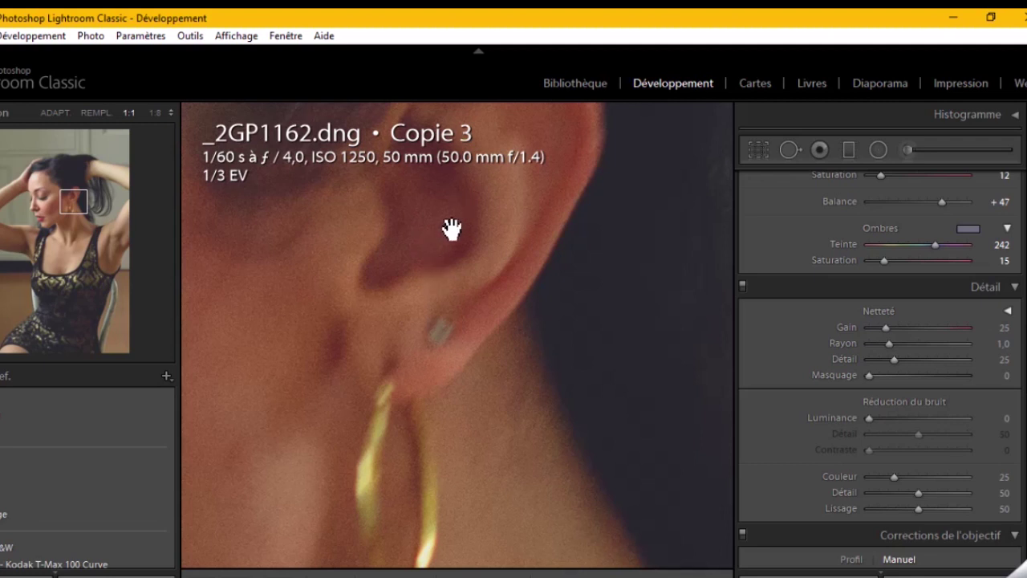
{"action": "left_click_drag", "start_coordinate": [453, 231], "coordinate": [486, 475]}
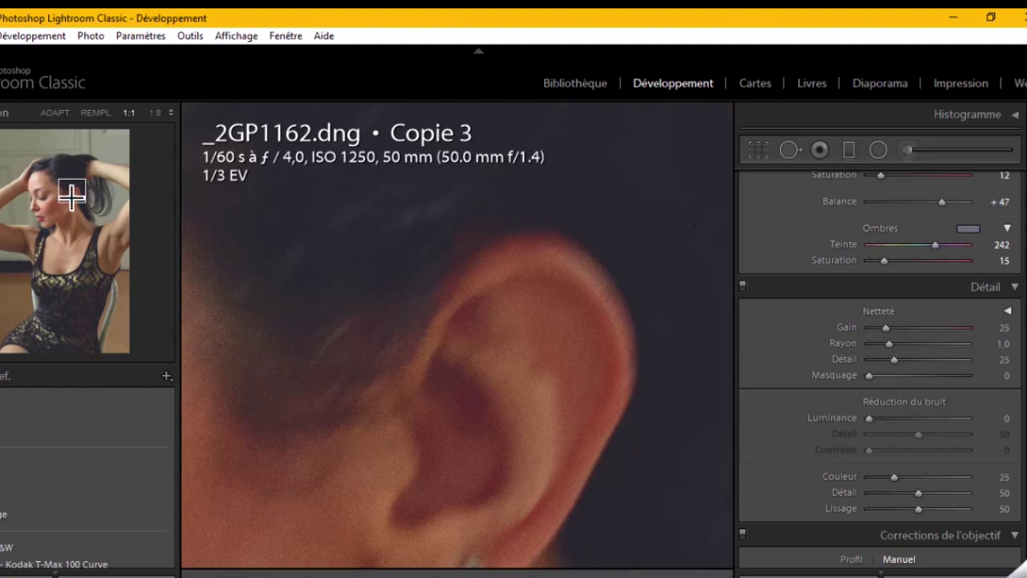
{"action": "mouse_move", "coordinate": [72, 196]}
{"action": "left_mouse_down"}
{"action": "mouse_move", "coordinate": [23, 174]}
{"action": "mouse_move", "coordinate": [37, 186]}
{"action": "left_mouse_up"}
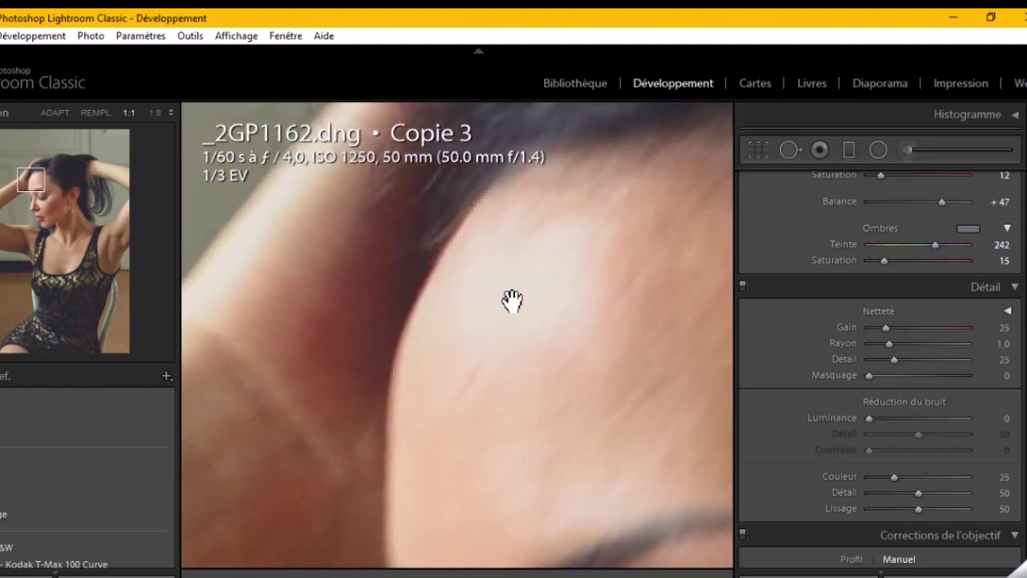
{"action": "mouse_move", "coordinate": [53, 189]}
{"action": "left_mouse_down"}
{"action": "mouse_move", "coordinate": [66, 223]}
{"action": "mouse_move", "coordinate": [69, 211]}
{"action": "left_mouse_up"}
{"action": "left_click_drag", "start_coordinate": [574, 187], "coordinate": [561, 297]}
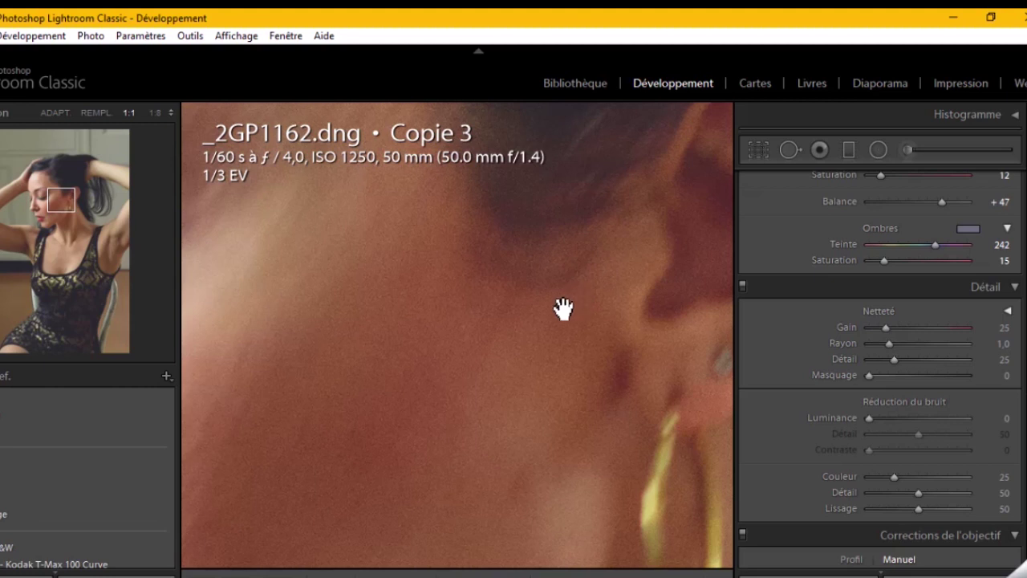
Magnify the cheek to 2:1, cycling the info overlay through its date/time and exposure modes.
{"action": "key", "text": "ctrl+equal"}
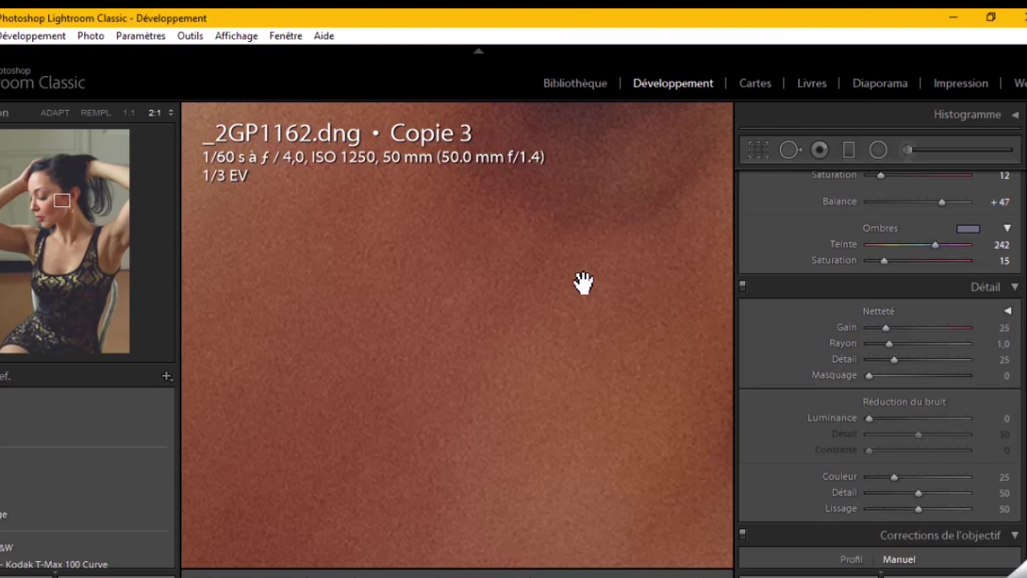
{"action": "key", "text": "i"}
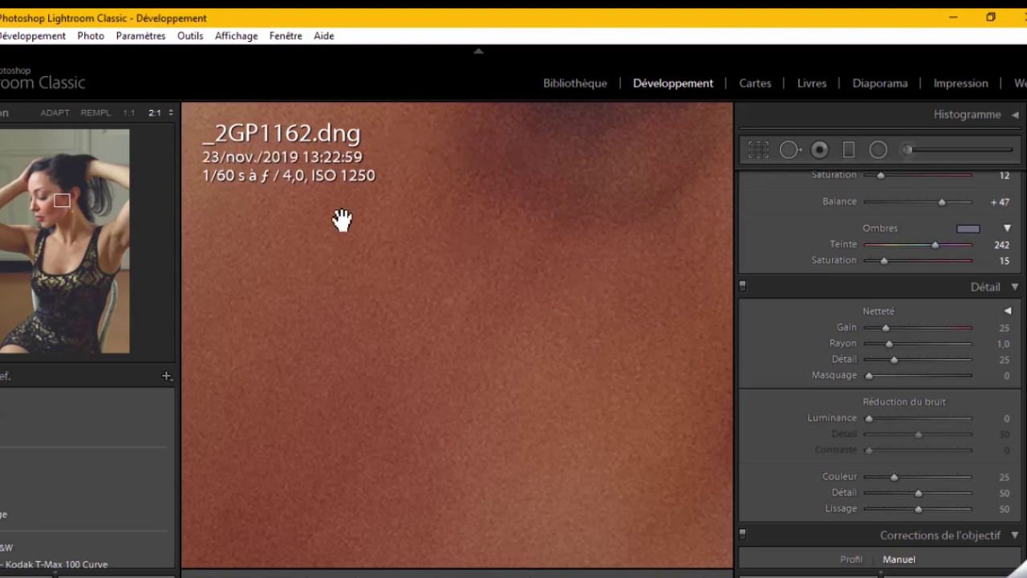
{"action": "key", "text": "i"}
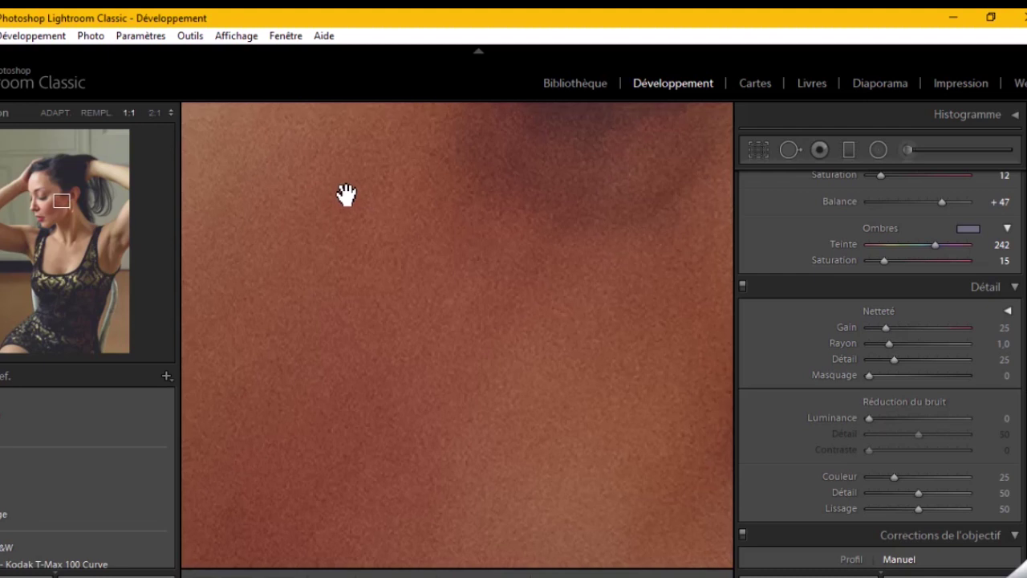
{"action": "key", "text": "ctrl+minus"}
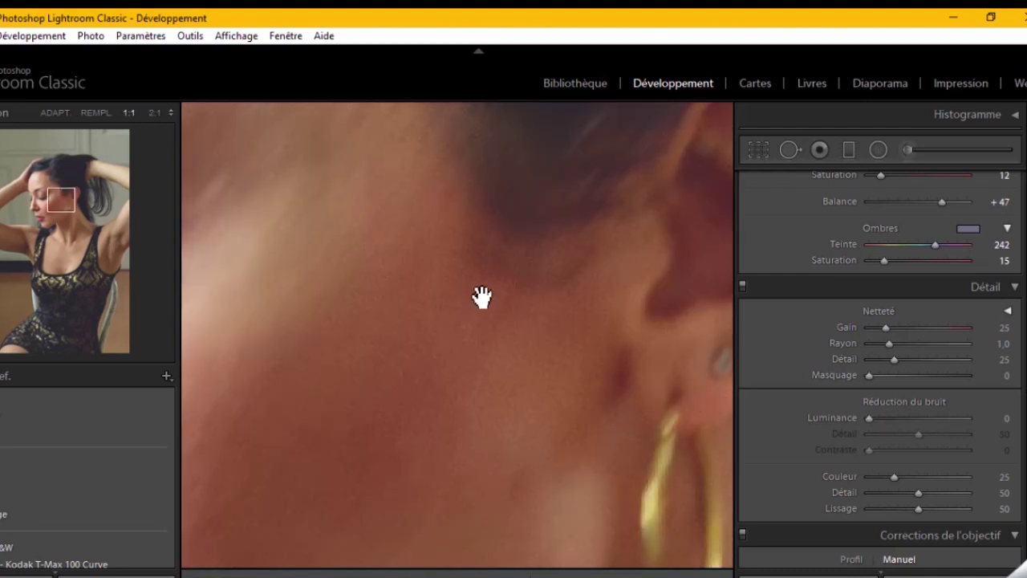
{"action": "key", "text": "i"}
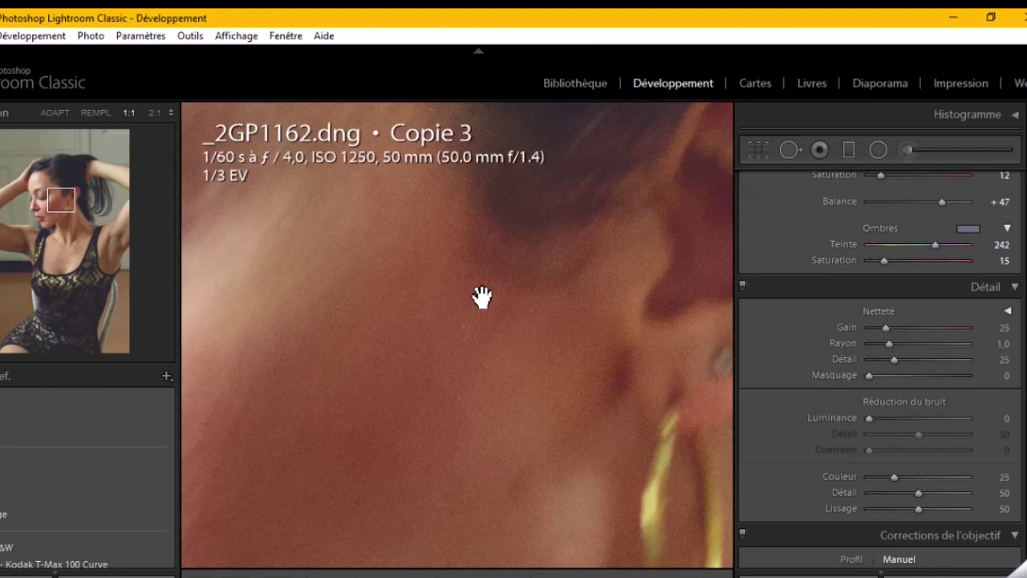
{"action": "key", "text": "i"}
{"action": "key", "text": "i"}
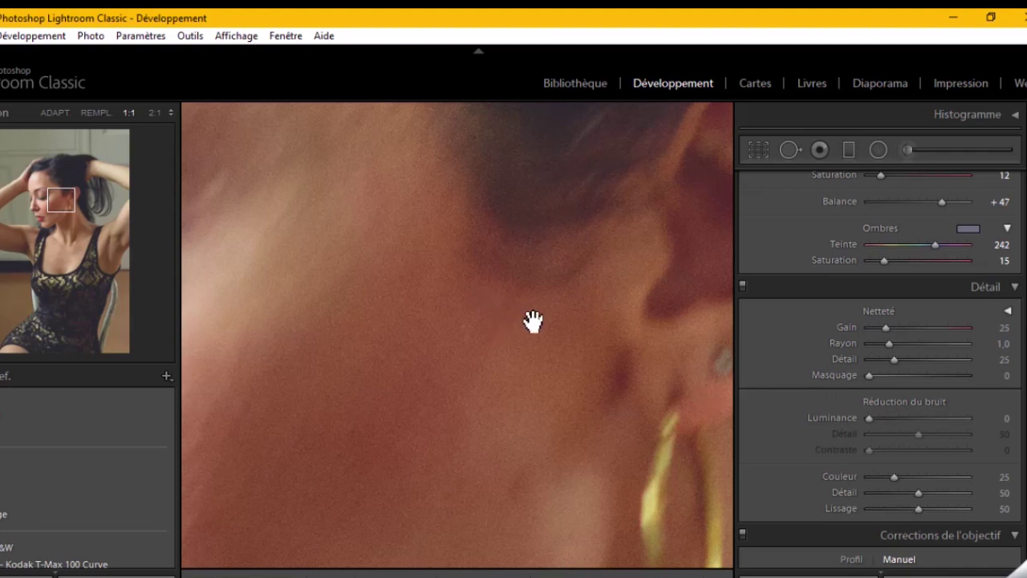
{"action": "key", "text": "ctrl+equal"}
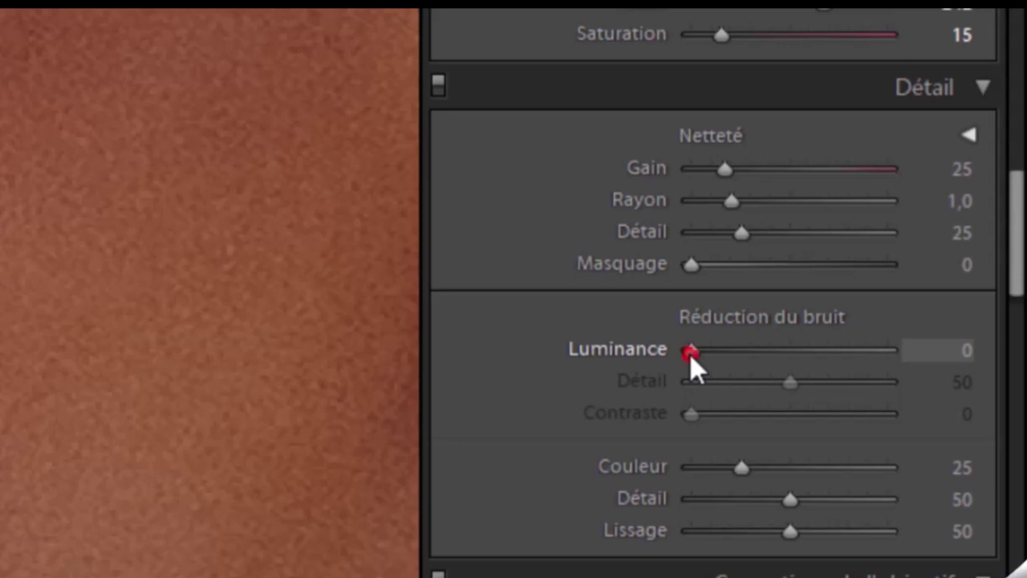
Set Luminance noise reduction to 64, its Detail to 73 and Contrast to 59.
{"action": "left_click_drag", "start_coordinate": [690, 353], "coordinate": [816, 353]}
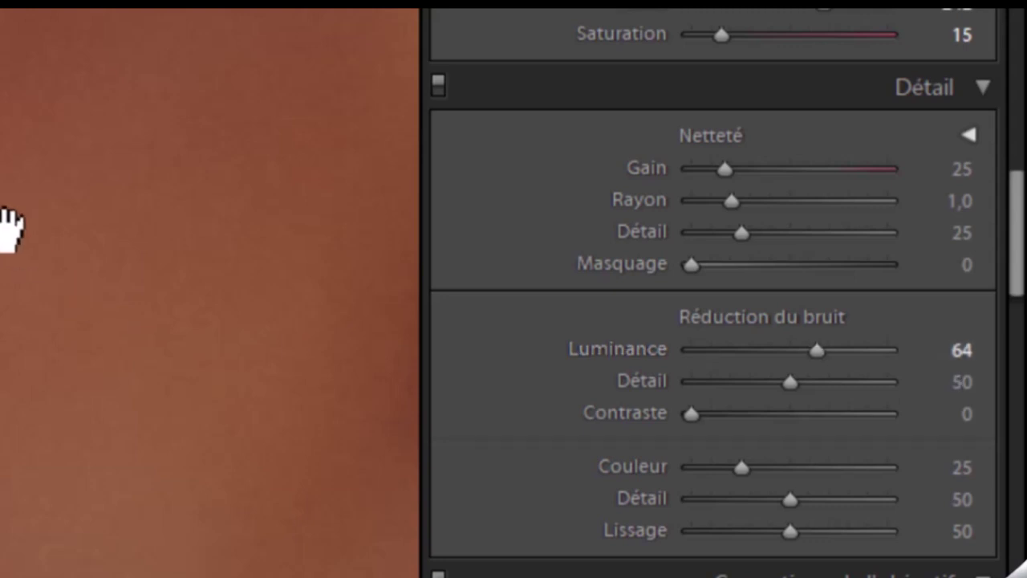
{"action": "scroll", "coordinate": [837, 401], "scroll_direction": "down", "scroll_amount": 1}
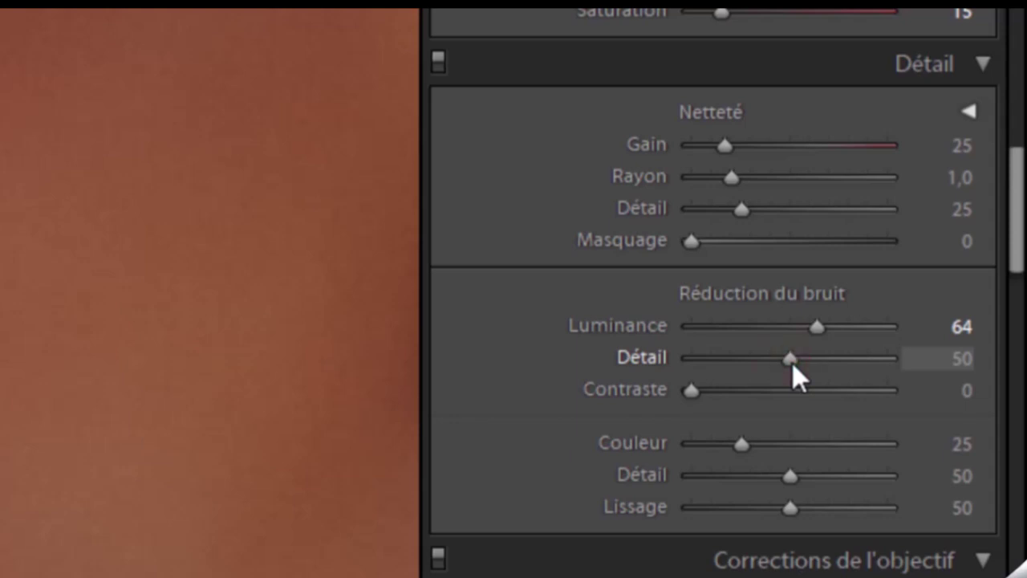
{"action": "left_click_drag", "start_coordinate": [793, 363], "coordinate": [838, 378]}
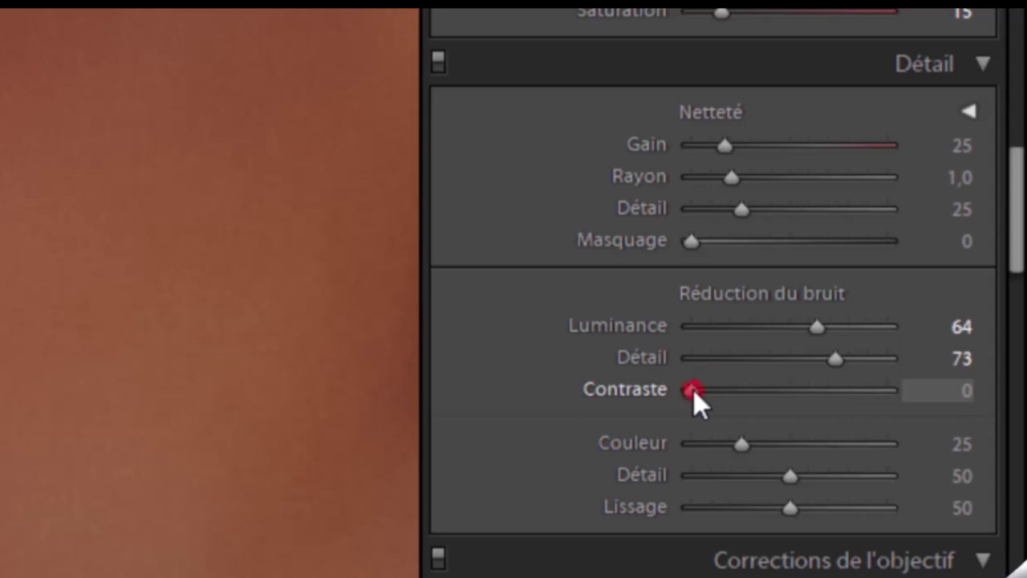
{"action": "left_click_drag", "start_coordinate": [693, 390], "coordinate": [811, 390]}
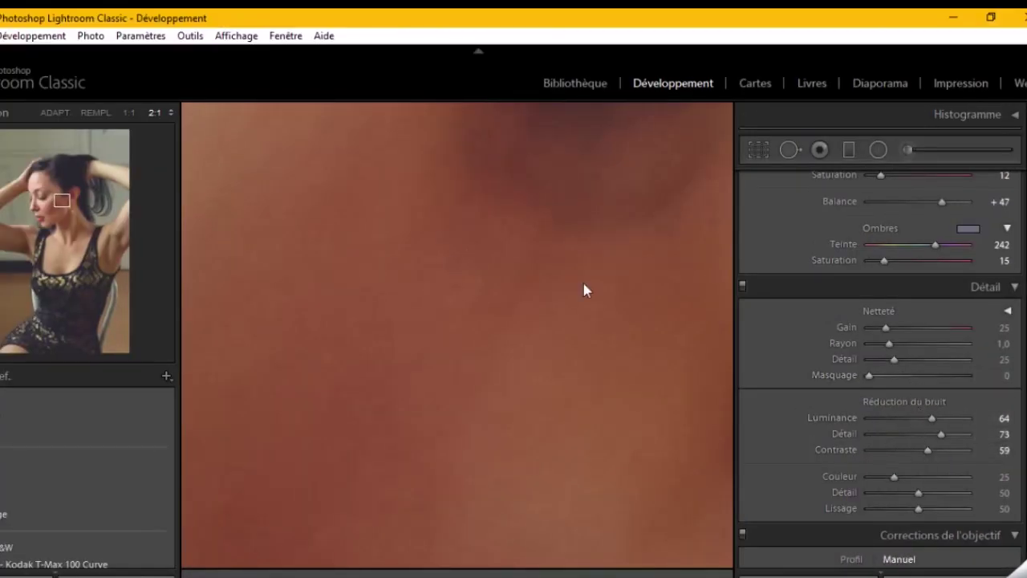
{"action": "key", "text": "ctrl+minus"}
{"action": "key", "text": "ctrl+minus"}
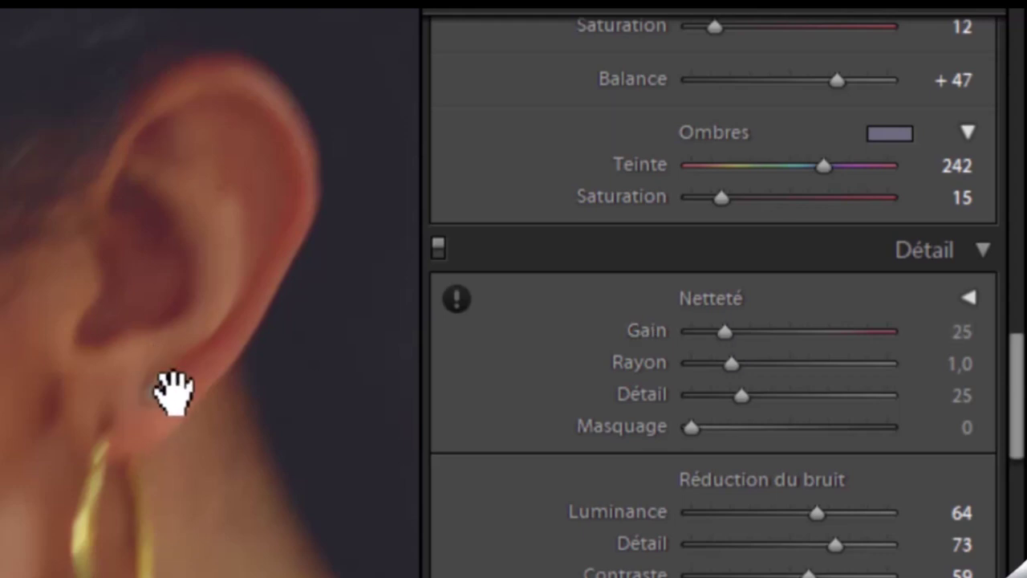
{"action": "left_click_drag", "start_coordinate": [165, 380], "coordinate": [147, 408]}
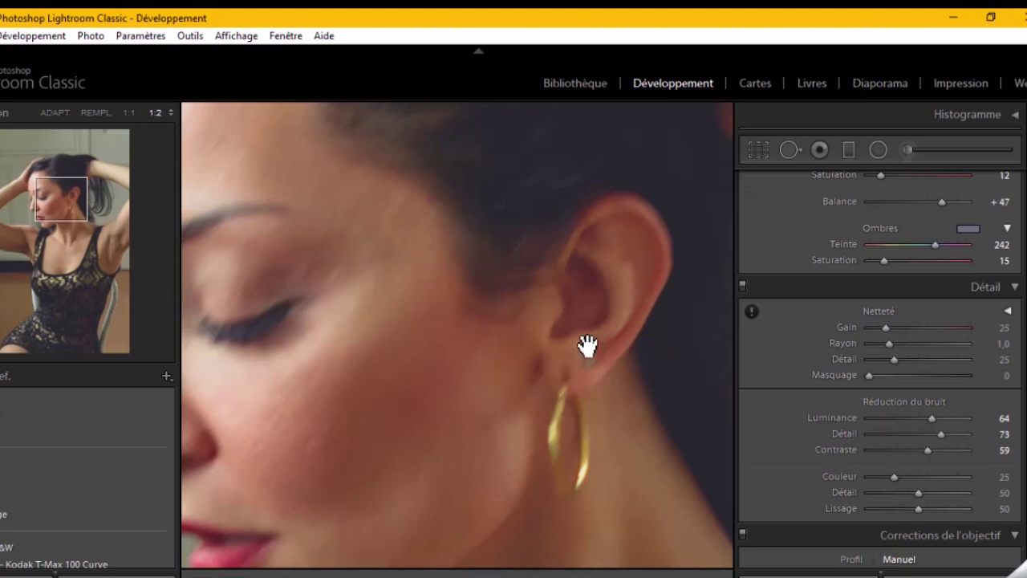
Centre the ear at 1:1, then raise sharpening Amount to 150 and settle it at 99.
{"action": "key", "text": "ctrl+equal"}
{"action": "key", "text": "ctrl+equal"}
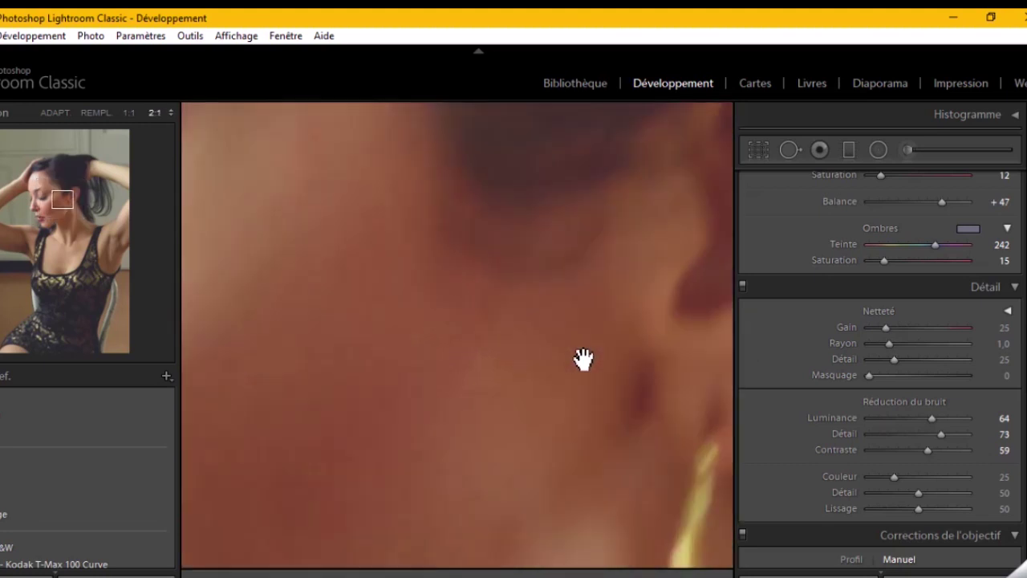
{"action": "key", "text": "ctrl+minus"}
{"action": "left_click_drag", "start_coordinate": [653, 408], "coordinate": [477, 338]}
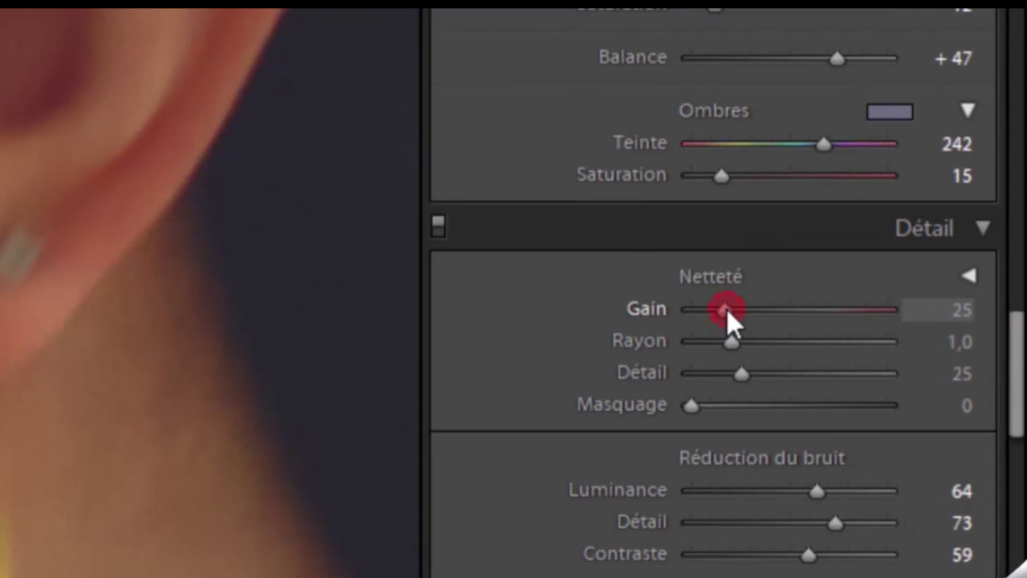
{"action": "left_click_drag", "start_coordinate": [729, 310], "coordinate": [832, 317]}
{"action": "left_click_drag", "start_coordinate": [826, 309], "coordinate": [899, 309]}
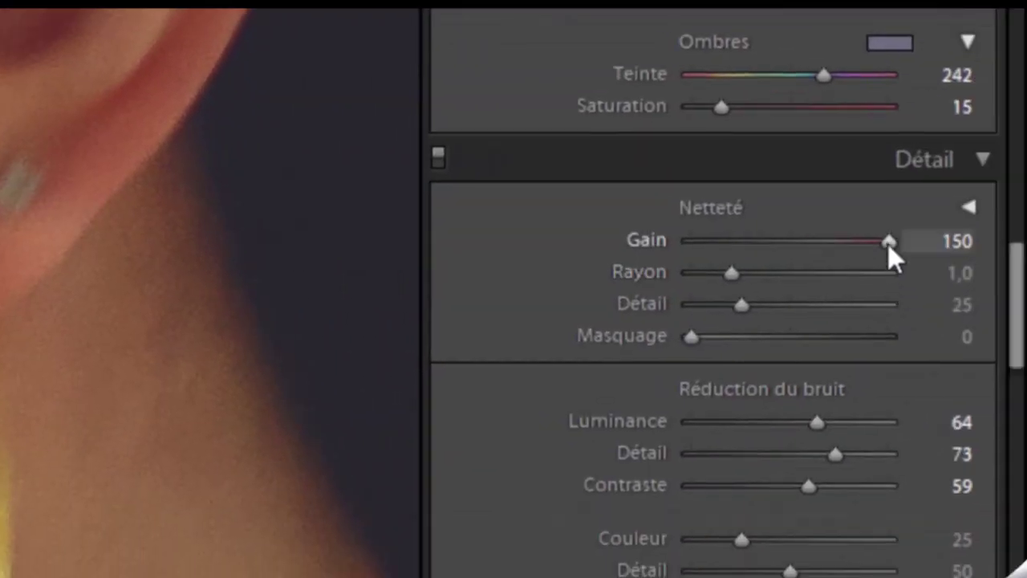
{"action": "mouse_move", "coordinate": [888, 243]}
{"action": "left_mouse_down"}
{"action": "mouse_move", "coordinate": [818, 263]}
{"action": "mouse_move", "coordinate": [821, 270]}
{"action": "left_mouse_up"}
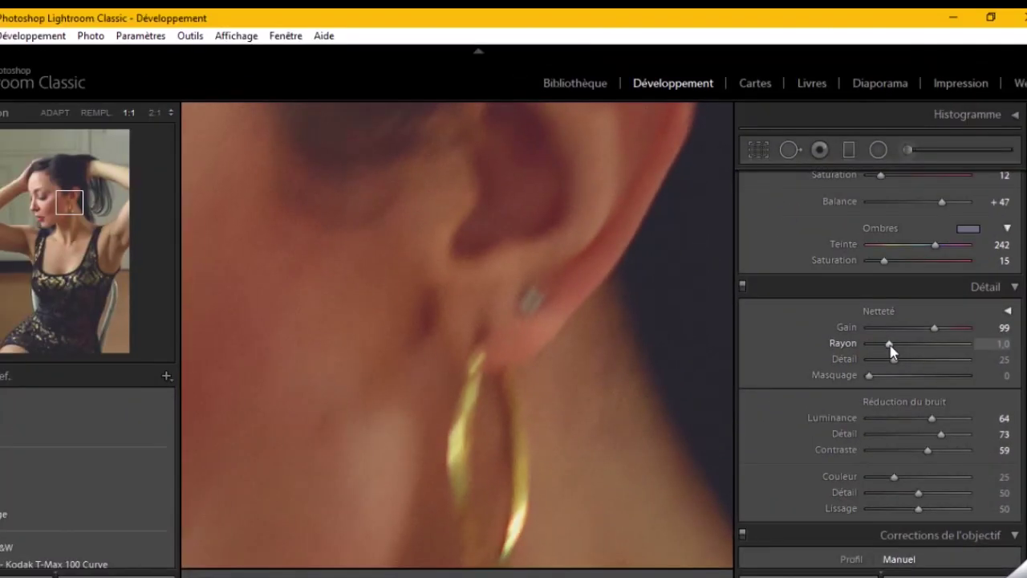
Preview the sharpening Radius mask with Alt, trying values up to 2,0 before dropping to 0,5.
{"action": "key", "text": "alt"}
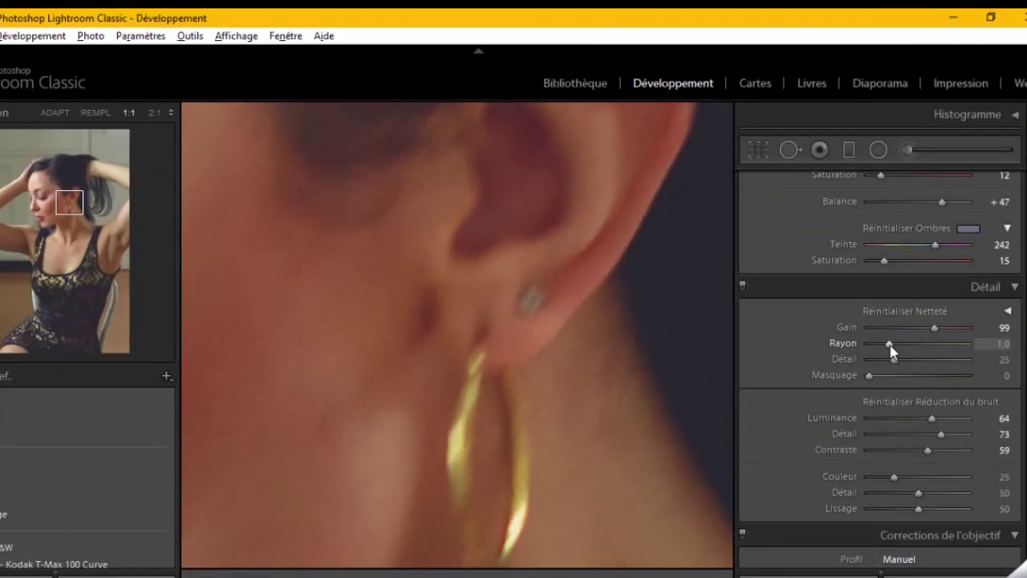
{"action": "left_click", "coordinate": [890, 345], "text": "alt"}
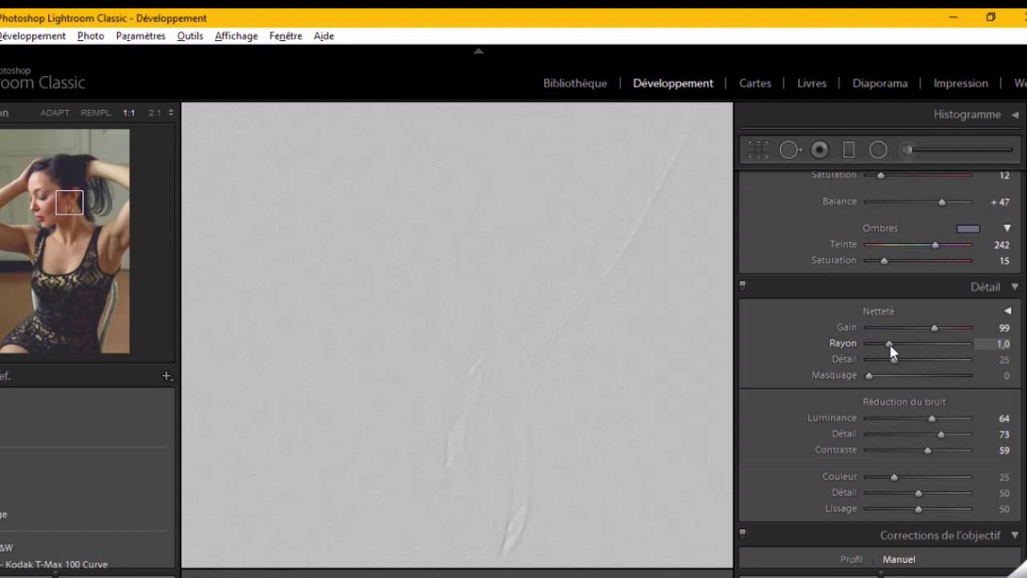
{"action": "left_click_drag", "start_coordinate": [890, 346], "coordinate": [894, 348]}
{"action": "left_click_drag", "start_coordinate": [896, 354], "coordinate": [923, 349]}
{"action": "left_click_drag", "start_coordinate": [927, 353], "coordinate": [931, 358]}
{"action": "left_click_drag", "start_coordinate": [943, 361], "coordinate": [845, 392]}
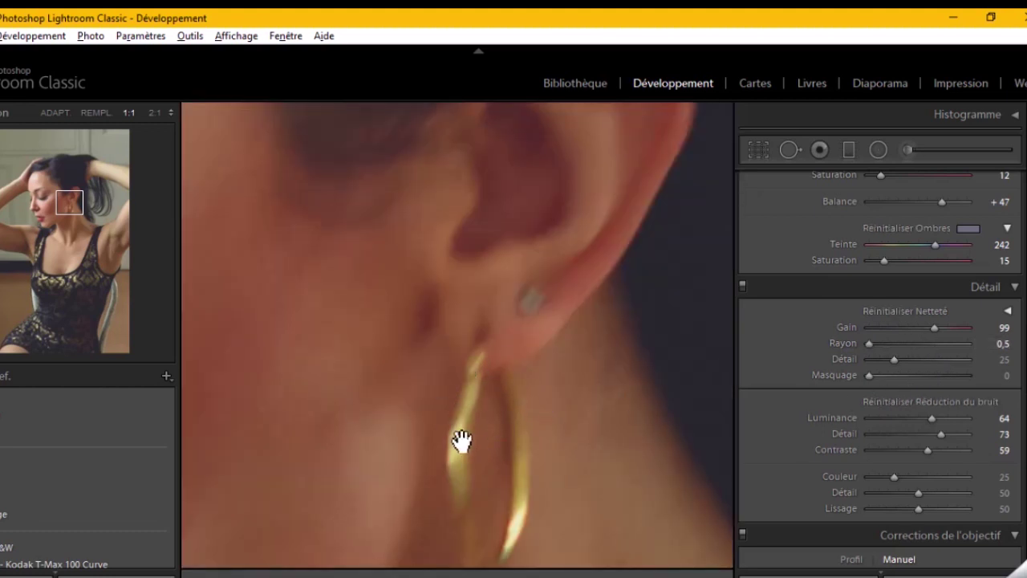
Alt-drag sharpening Radius from 0,5 up to 2,0 while watching the mask preview.
{"action": "left_click", "coordinate": [869, 344], "text": "alt"}
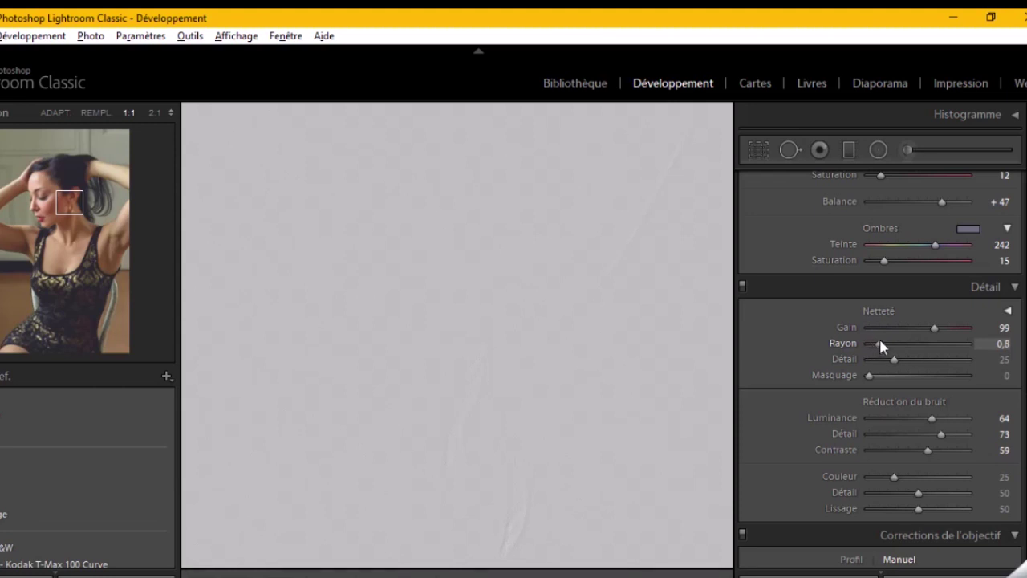
{"action": "left_click_drag", "start_coordinate": [871, 351], "coordinate": [918, 354]}
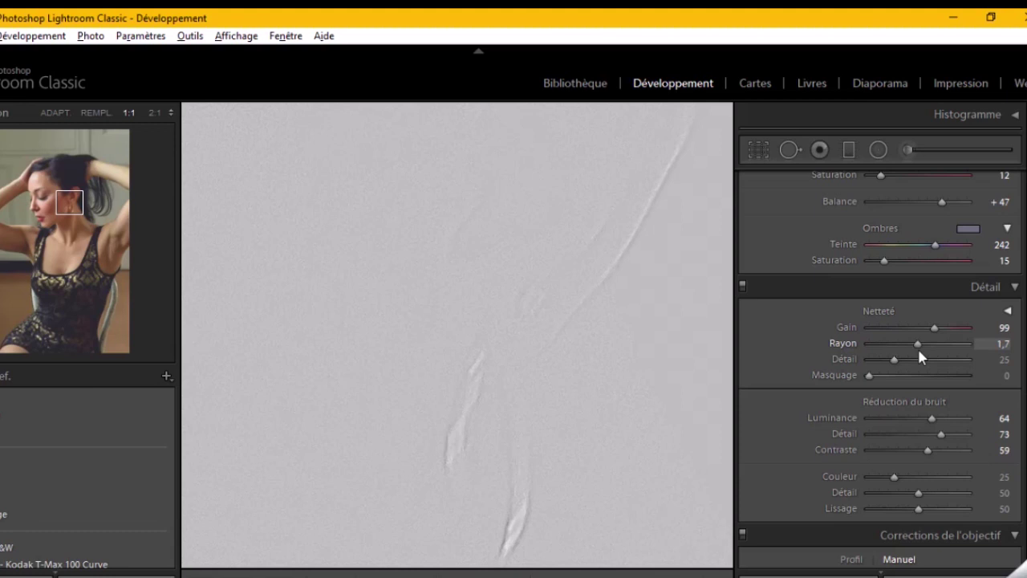
{"action": "left_click_drag", "start_coordinate": [919, 351], "coordinate": [921, 351]}
{"action": "left_click_drag", "start_coordinate": [931, 354], "coordinate": [929, 354]}
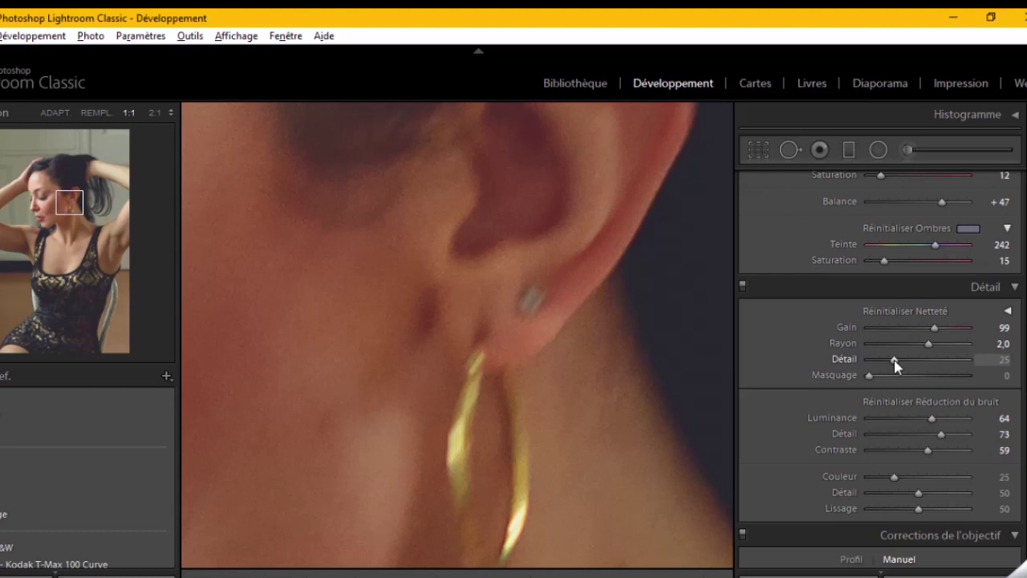
Alt-drag sharpening Detail from 25 up to 69 while previewing the detail mask.
{"action": "left_click_drag", "start_coordinate": [896, 366], "coordinate": [896, 366]}
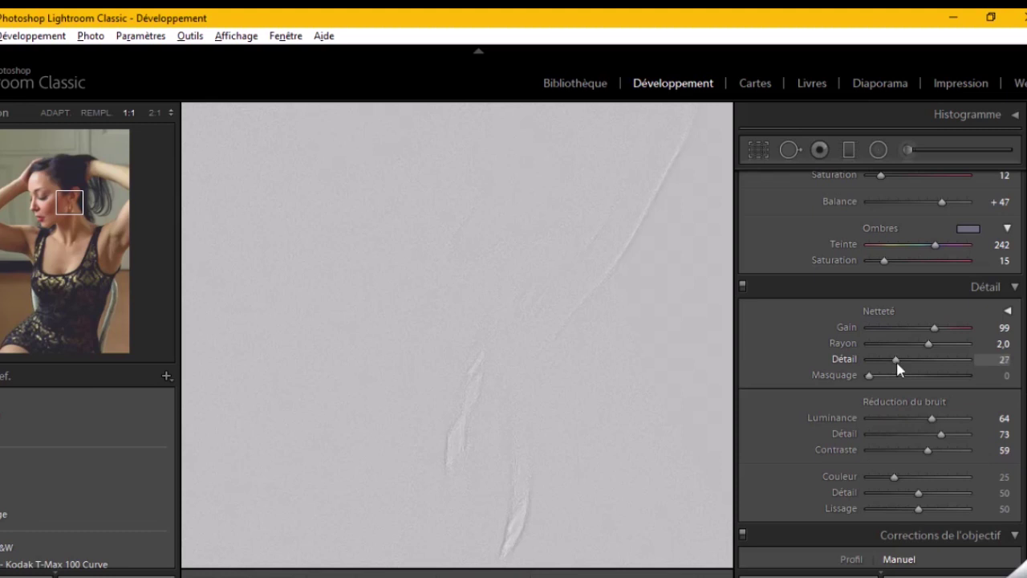
{"action": "left_click_drag", "start_coordinate": [895, 361], "coordinate": [945, 373]}
{"action": "left_click_drag", "start_coordinate": [946, 373], "coordinate": [939, 381]}
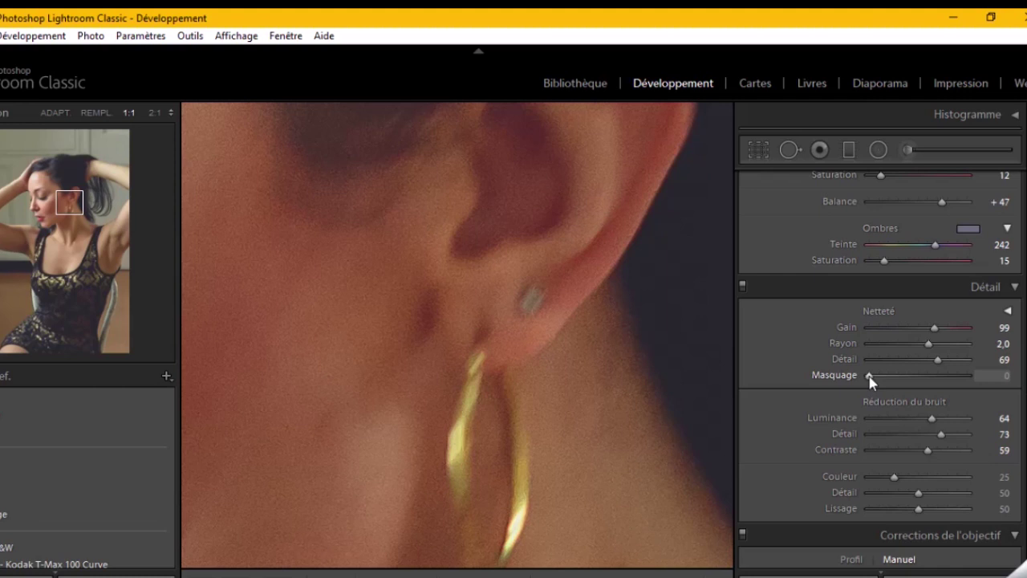
Alt-drag sharpening Masking from 0 to 85 so only the ear and earring edges are sharpened.
{"action": "key", "text": "alt"}
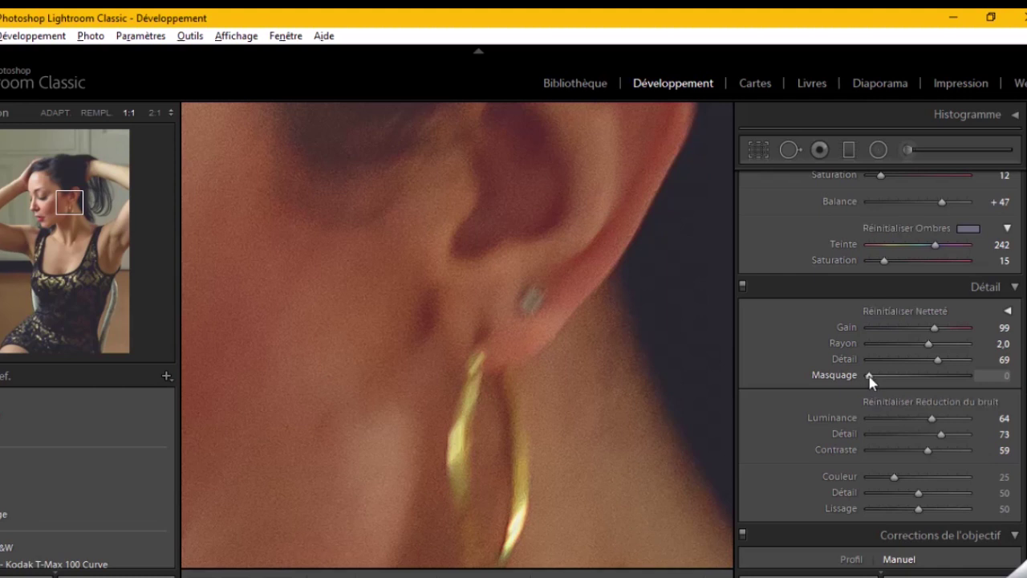
{"action": "left_click_drag", "start_coordinate": [868, 375], "coordinate": [869, 376]}
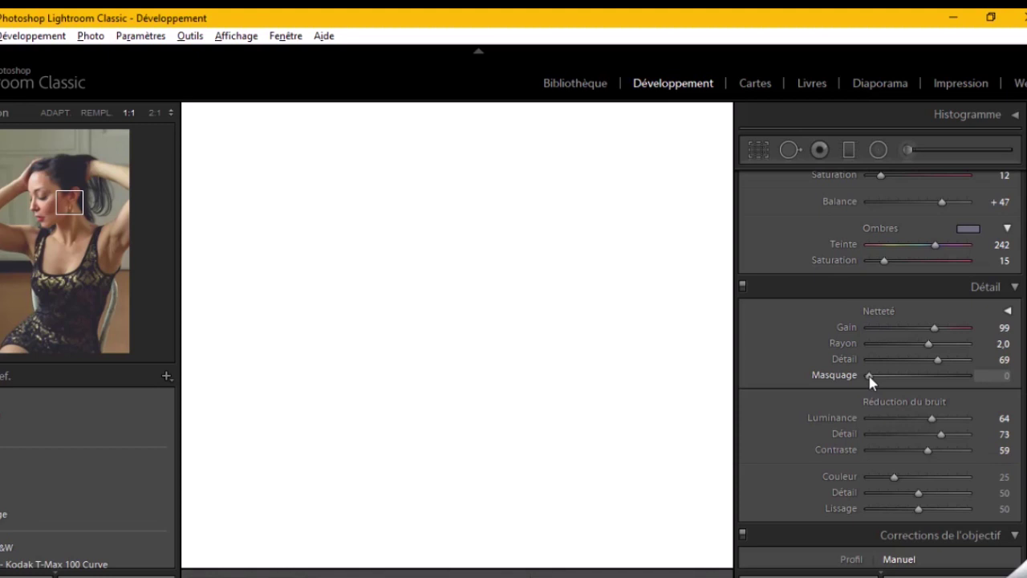
{"action": "left_click_drag", "start_coordinate": [870, 376], "coordinate": [935, 375]}
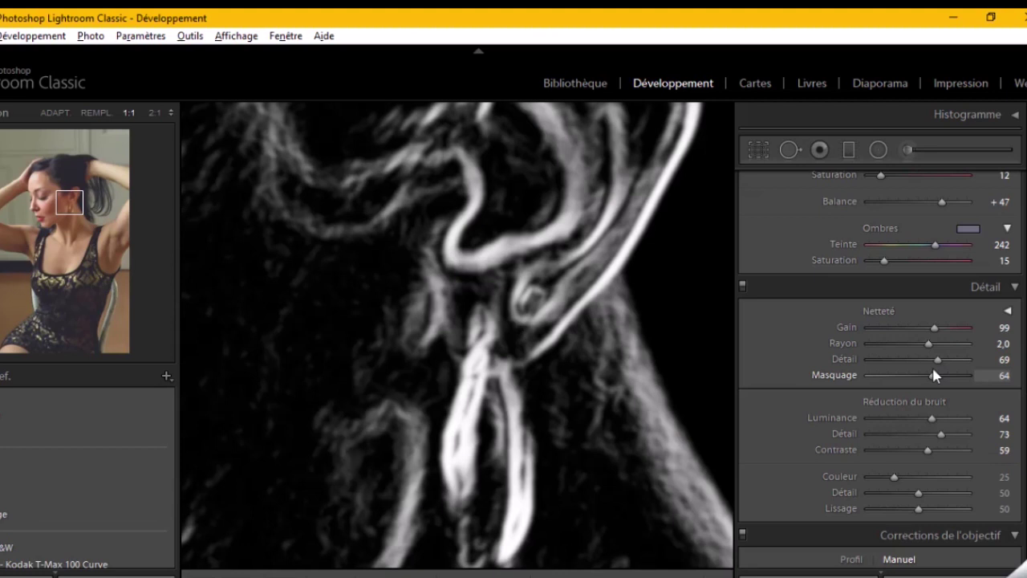
{"action": "left_click_drag", "start_coordinate": [933, 374], "coordinate": [947, 375]}
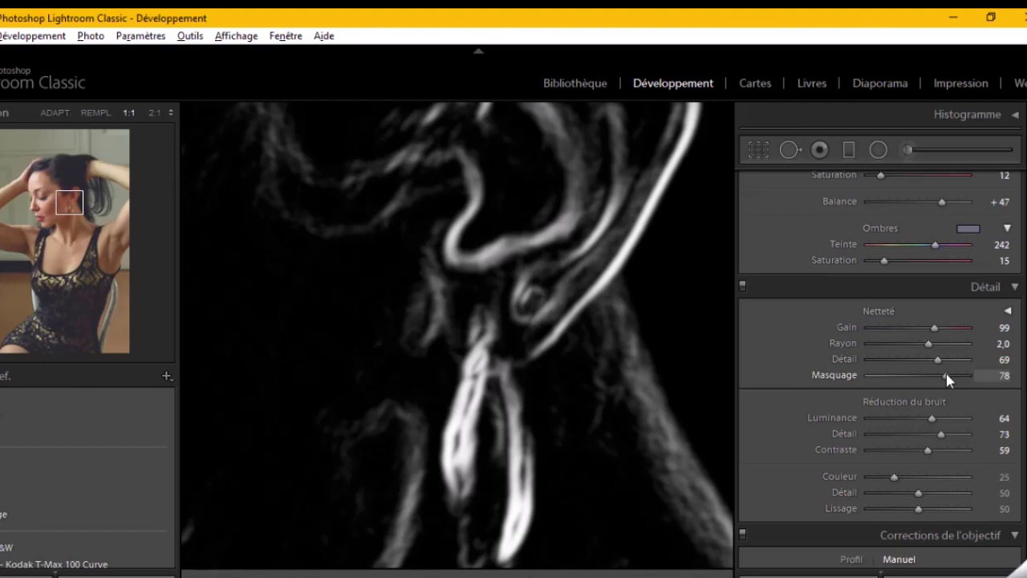
{"action": "left_click_drag", "start_coordinate": [946, 374], "coordinate": [953, 375]}
{"action": "left_click", "coordinate": [391, 379]}
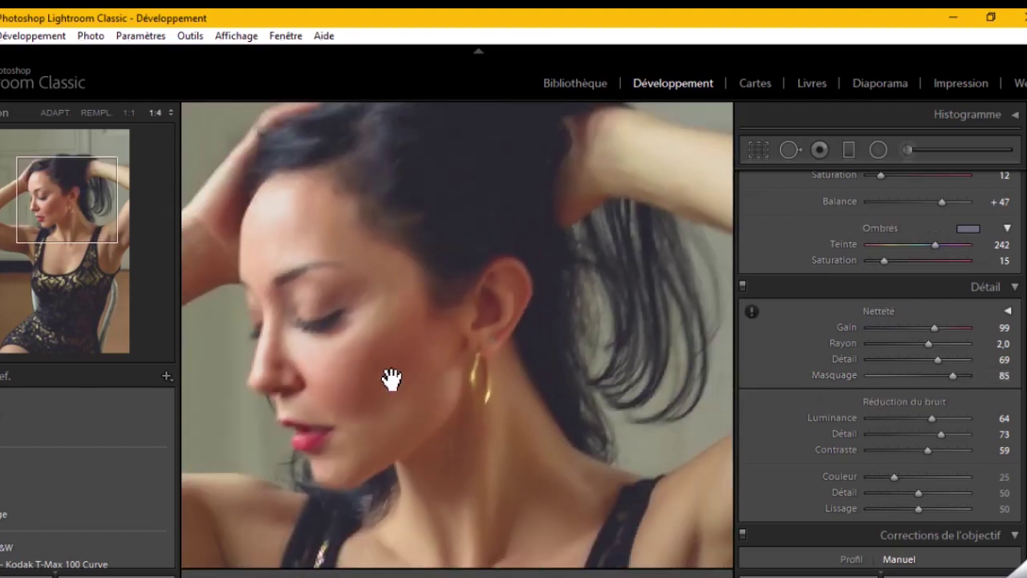
Reset sharpening Masking to 0, then Alt-drag it back up to 83 while checking the edge mask.
{"action": "key", "text": "alt"}
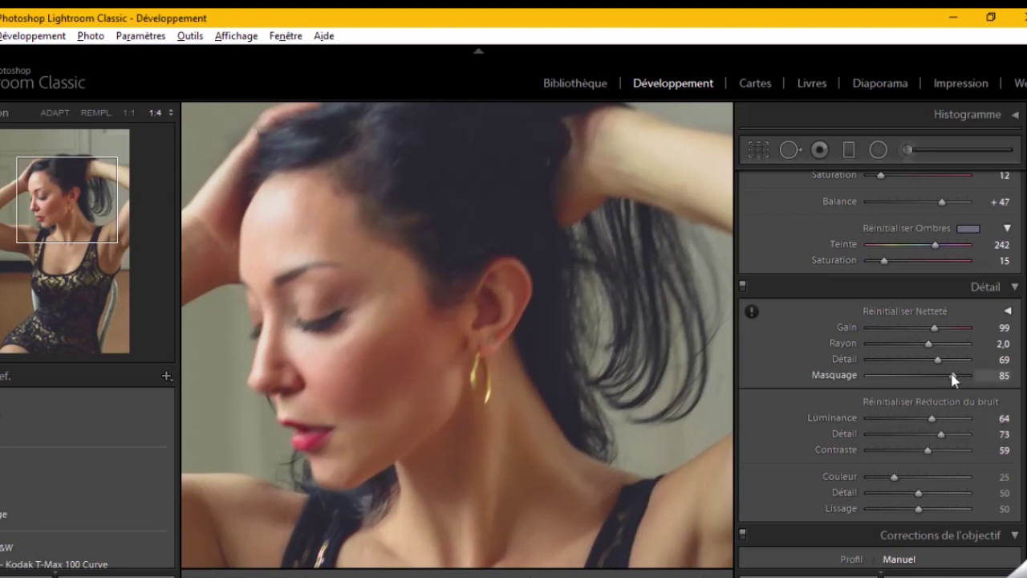
{"action": "left_click_drag", "start_coordinate": [952, 375], "coordinate": [865, 375]}
{"action": "left_click", "coordinate": [870, 375], "text": "alt"}
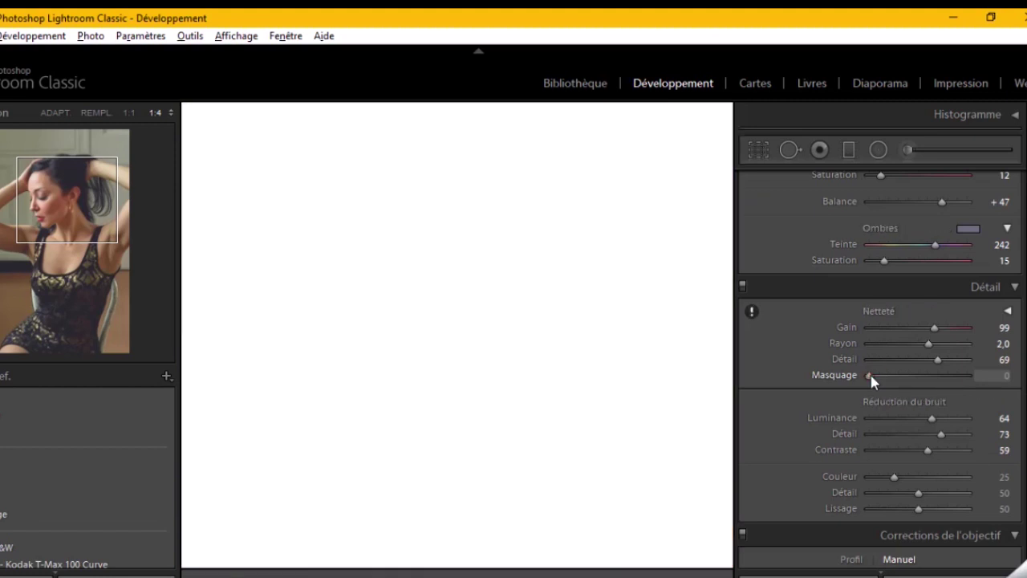
{"action": "left_click_drag", "start_coordinate": [871, 376], "coordinate": [944, 376]}
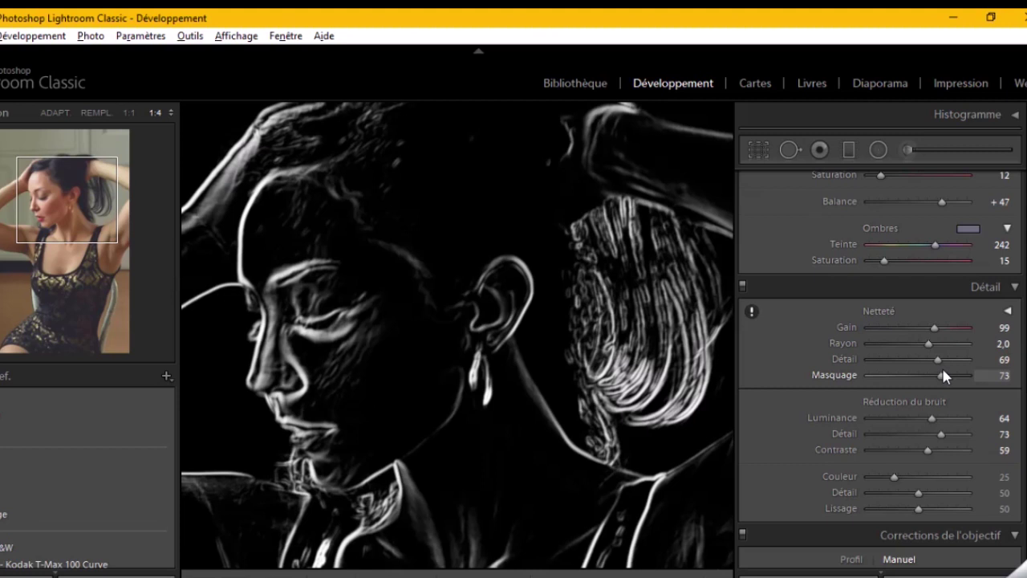
{"action": "left_click_drag", "start_coordinate": [943, 370], "coordinate": [954, 374]}
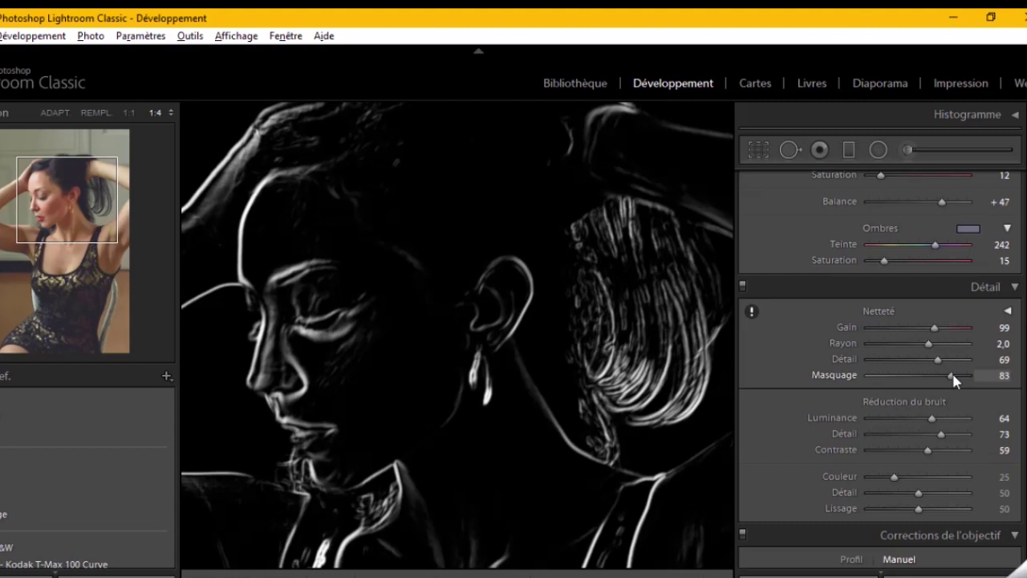
{"action": "left_click_drag", "start_coordinate": [952, 374], "coordinate": [953, 374]}
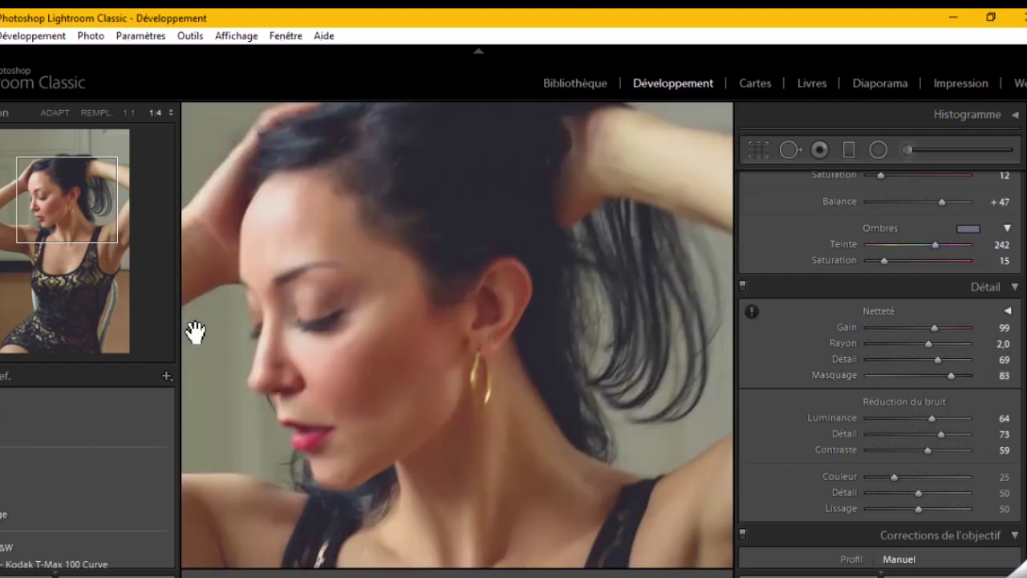
Check the finished portrait by zooming in on the face, then fitting the whole photo in view.
{"action": "key", "text": "ctrl+minus"}
{"action": "key", "text": "ctrl+minus"}
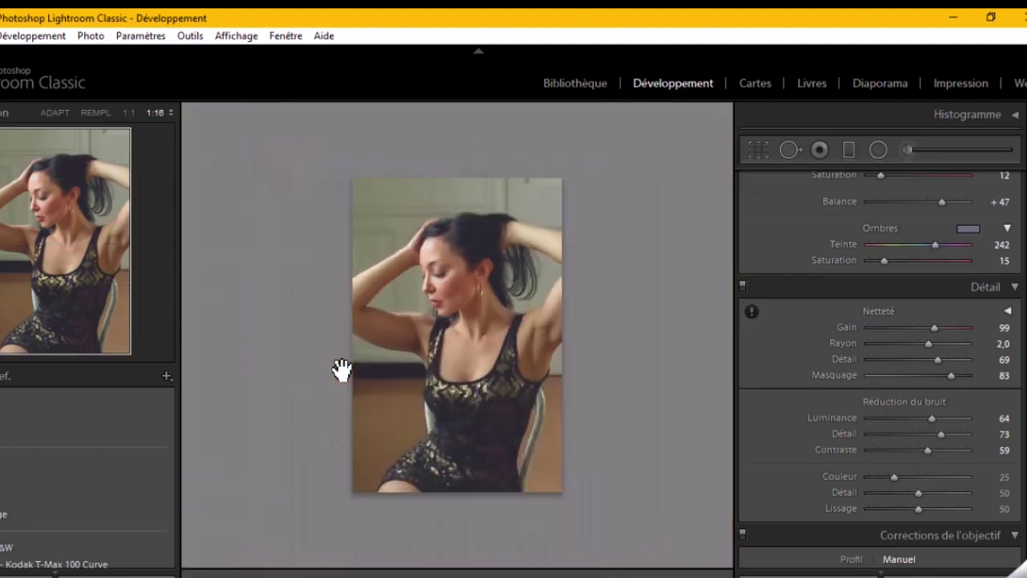
{"action": "left_click", "coordinate": [456, 305]}
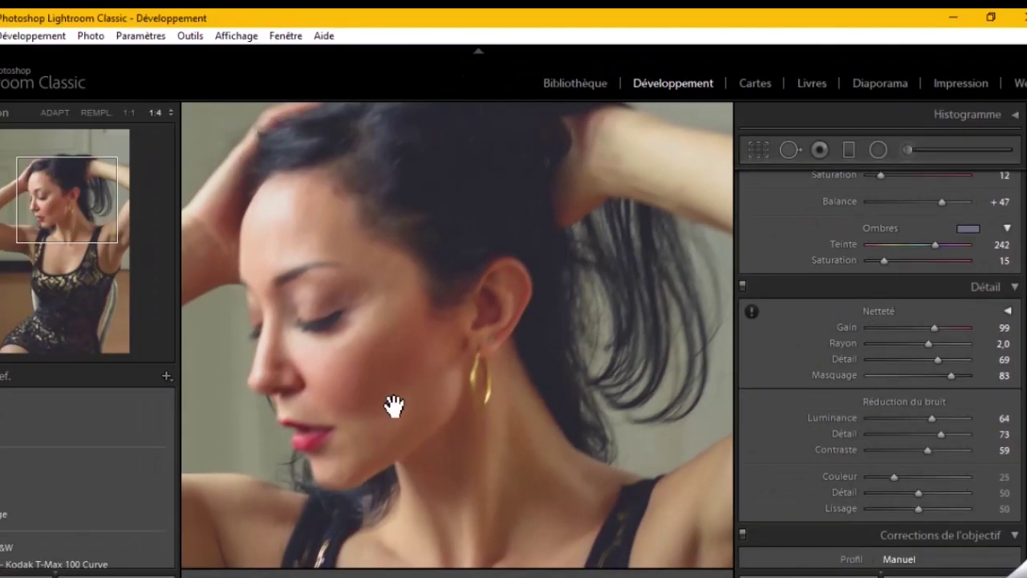
{"action": "left_click", "coordinate": [356, 362]}
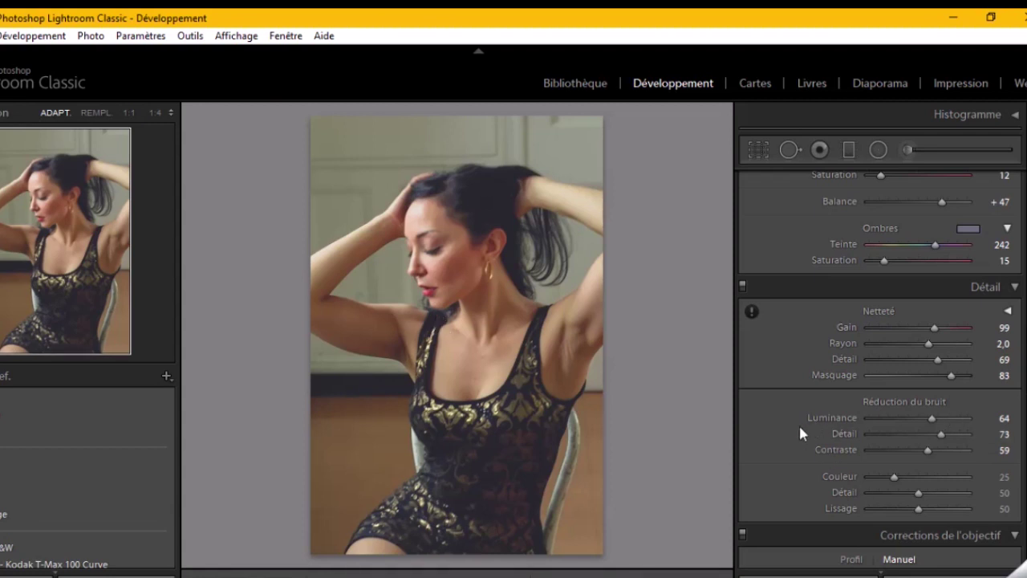
{"action": "scroll", "coordinate": [799, 422], "scroll_direction": "up", "scroll_amount": 3}
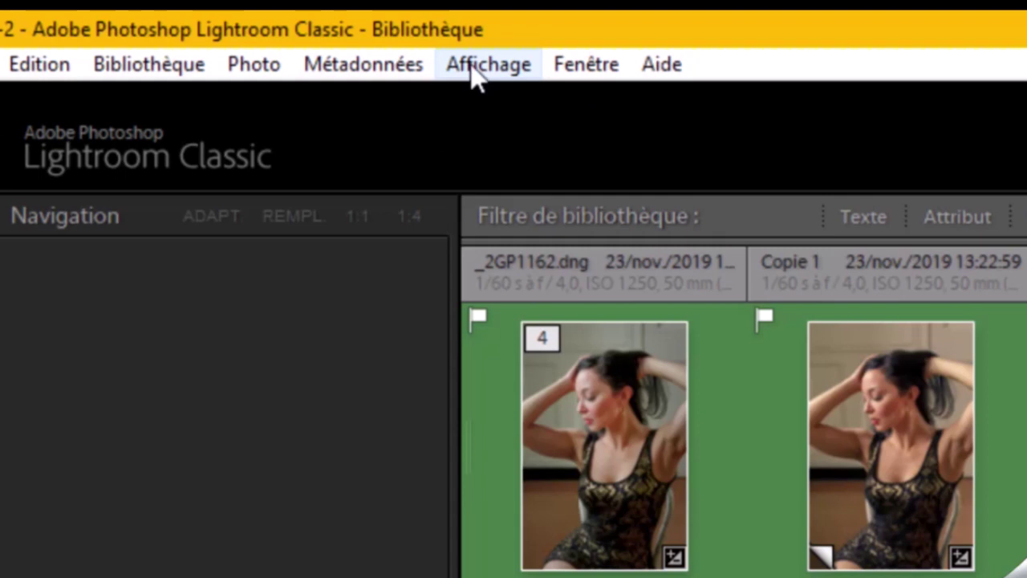
Open the Library view options from the Affichage (View) menu.
{"action": "left_click", "coordinate": [472, 65]}
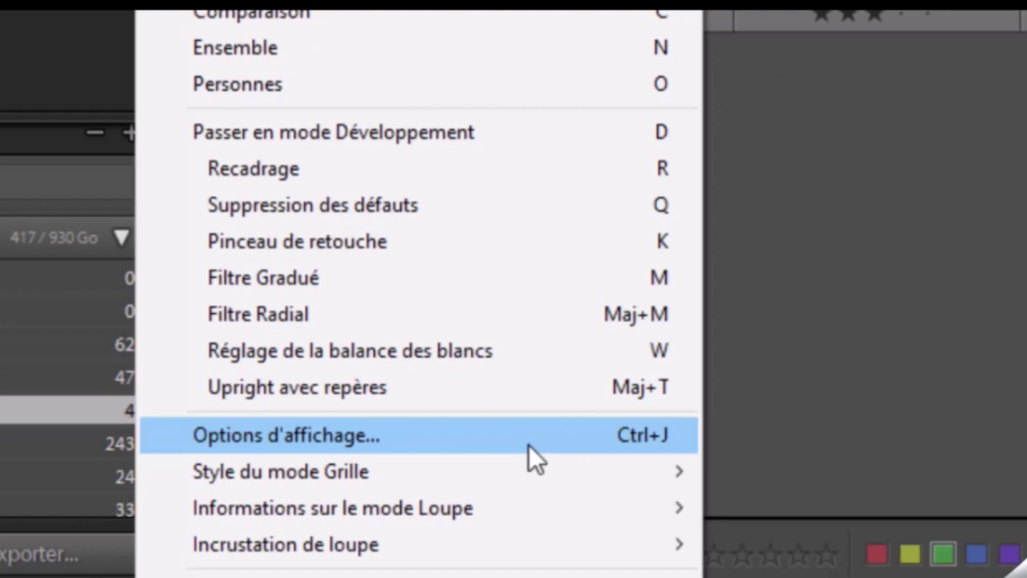
{"action": "left_click", "coordinate": [528, 445]}
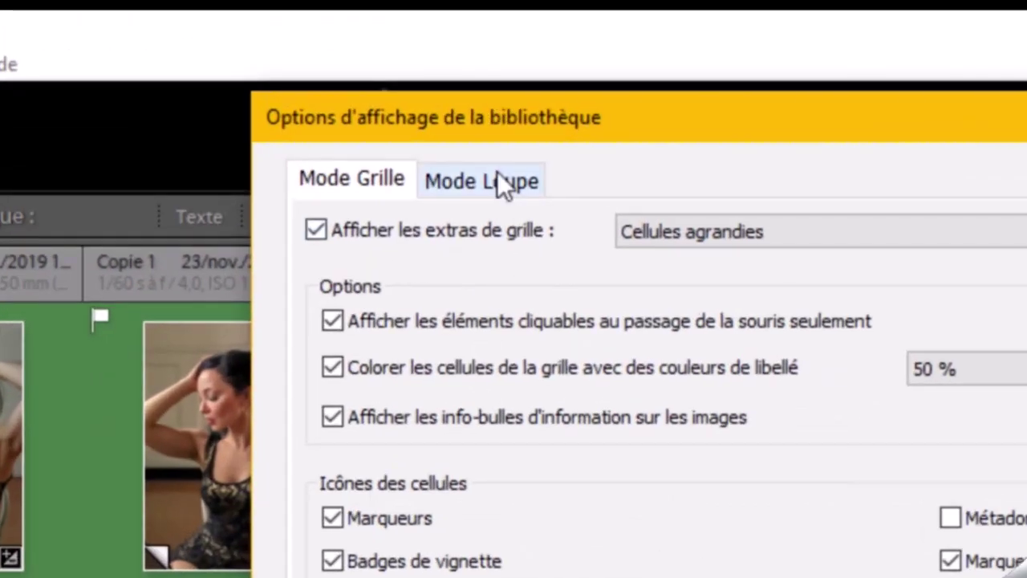
Switch the Library view options dialog to the Mode Loupe tab.
{"action": "left_click", "coordinate": [494, 182]}
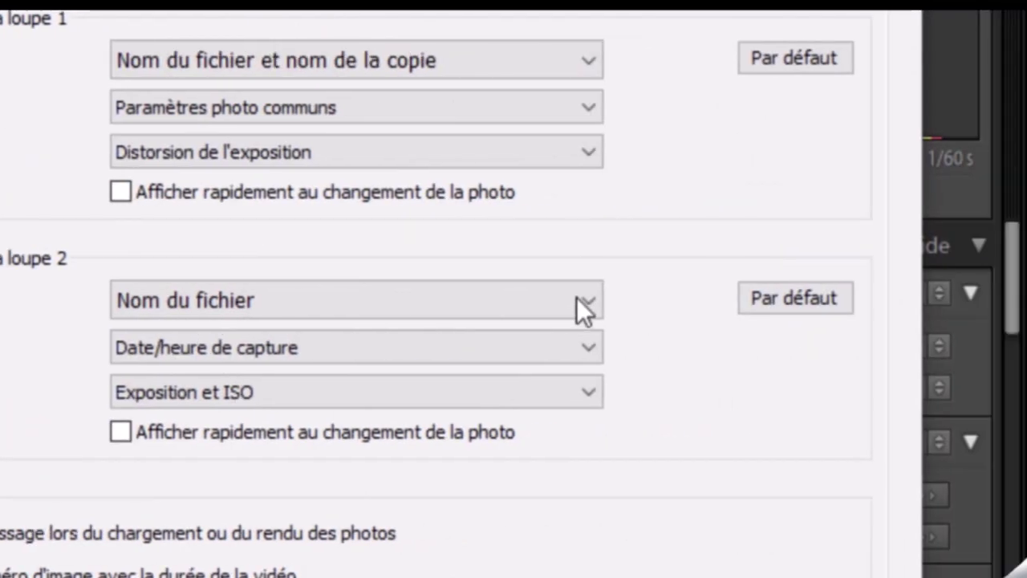
Set Loupe Info 2 to Nom du fichier, Date/heure de capture and Exposition et ISO.
{"action": "left_click", "coordinate": [576, 298]}
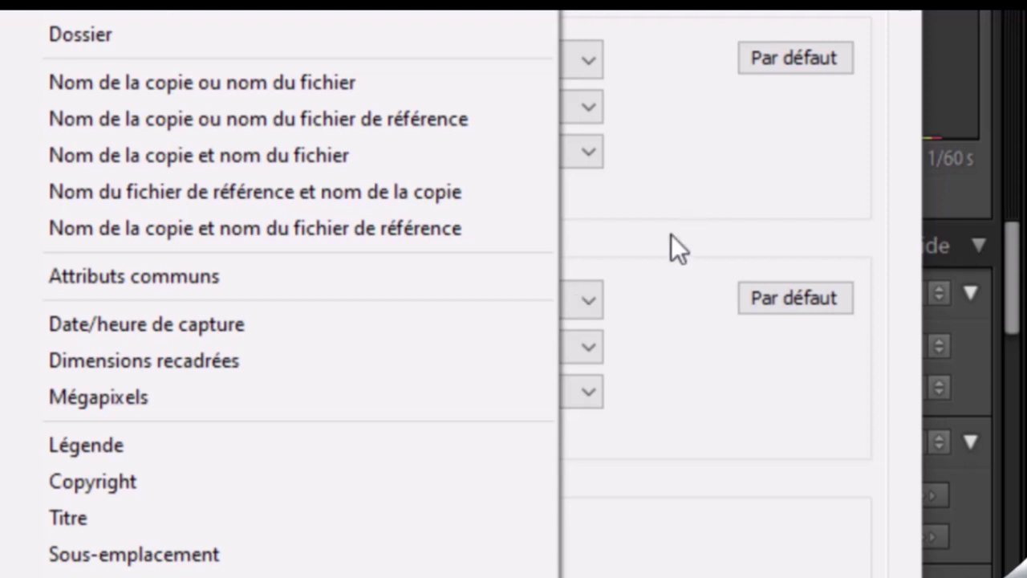
{"action": "left_click", "coordinate": [676, 353]}
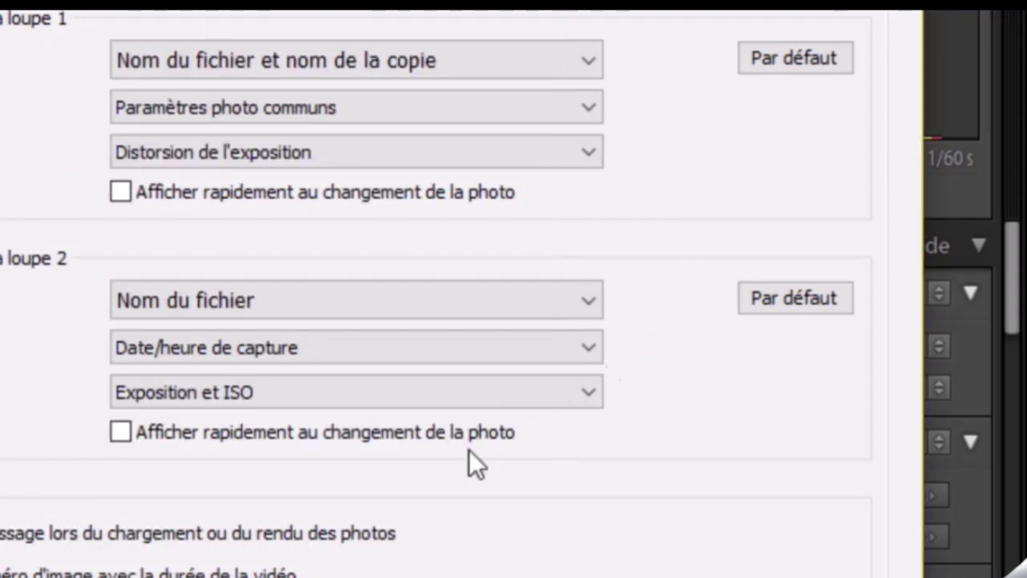